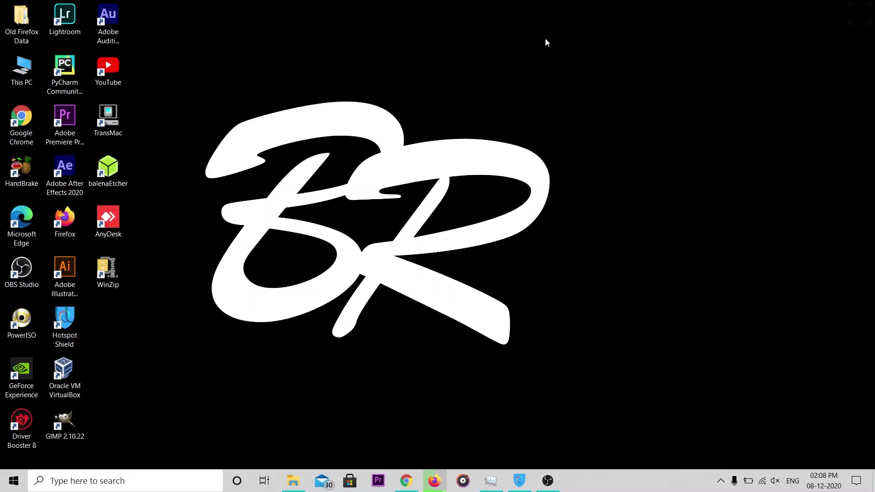
Step: Switch to Chrome and open the kali.org website
{"action": "left_click", "coordinate": [415, 477]}
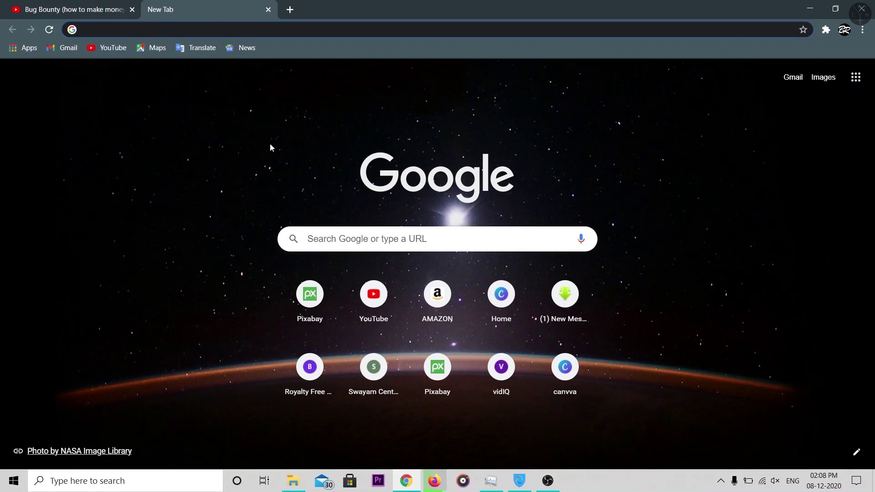
{"action": "type", "text": "kali"}
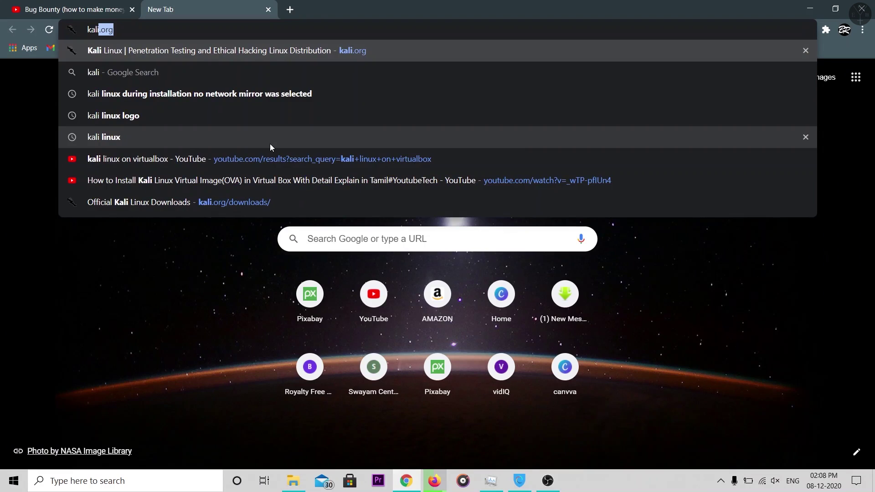
{"action": "type", "text": ".org"}
{"action": "key", "text": "Return"}
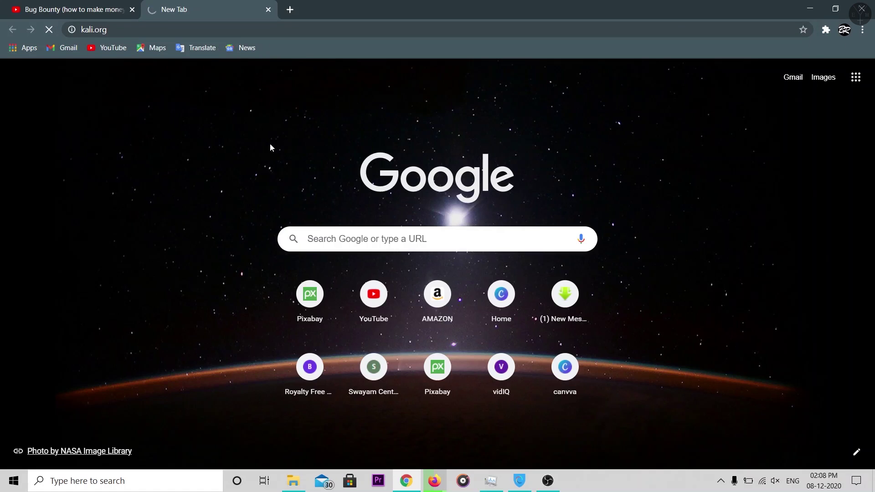
Step: Open the Download Kali Linux page from the Kali website's home page
{"action": "scroll", "coordinate": [460, 164], "scroll_direction": "down", "scroll_amount": 10}
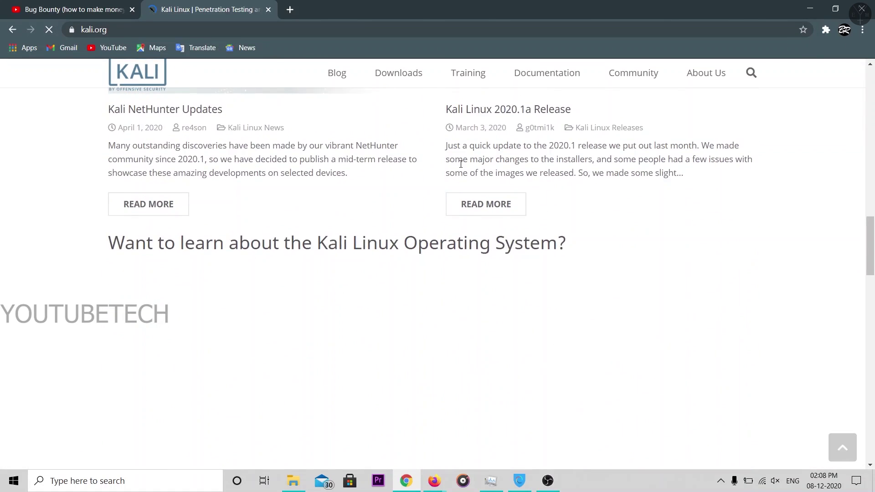
{"action": "scroll", "coordinate": [560, 146], "scroll_direction": "down", "scroll_amount": 18}
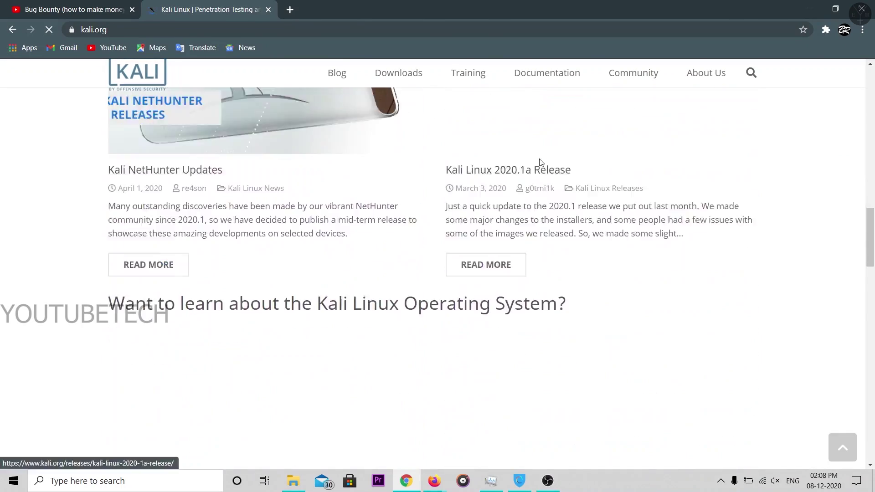
{"action": "scroll", "coordinate": [539, 161], "scroll_direction": "down", "scroll_amount": 15}
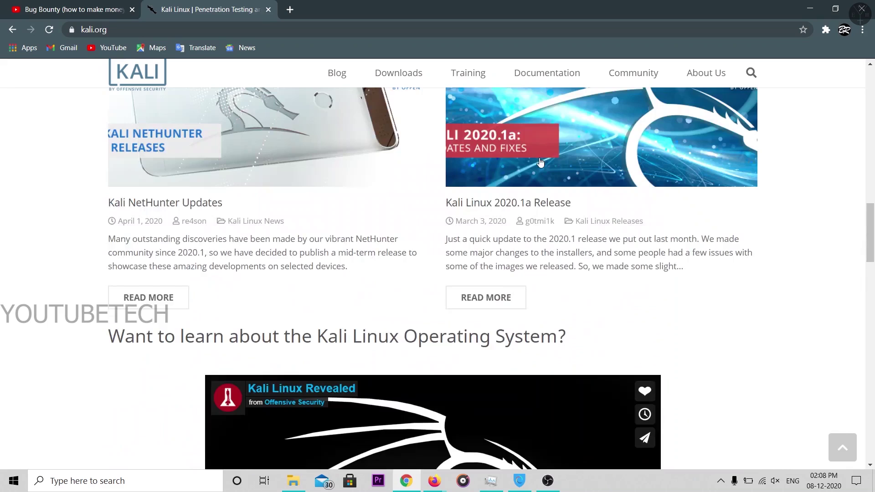
{"action": "scroll", "coordinate": [540, 164], "scroll_direction": "up", "scroll_amount": 15}
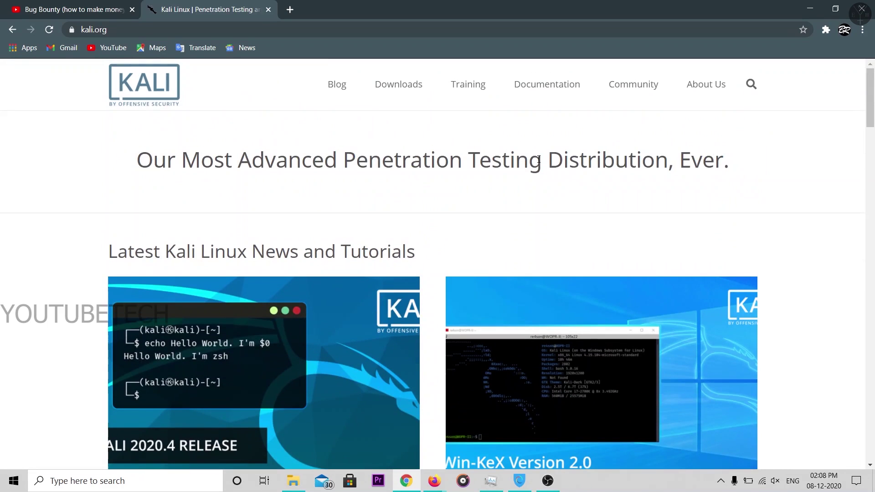
{"action": "scroll", "coordinate": [538, 156], "scroll_direction": "down", "scroll_amount": 8}
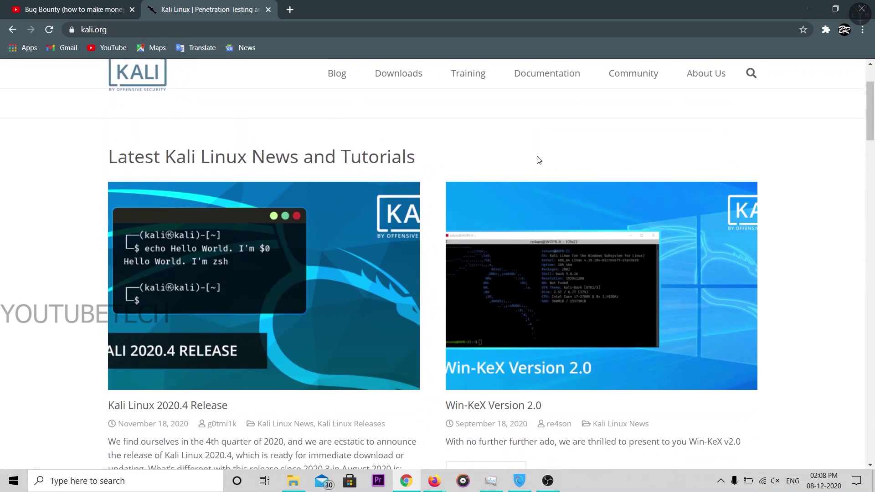
{"action": "scroll", "coordinate": [538, 159], "scroll_direction": "up", "scroll_amount": 8}
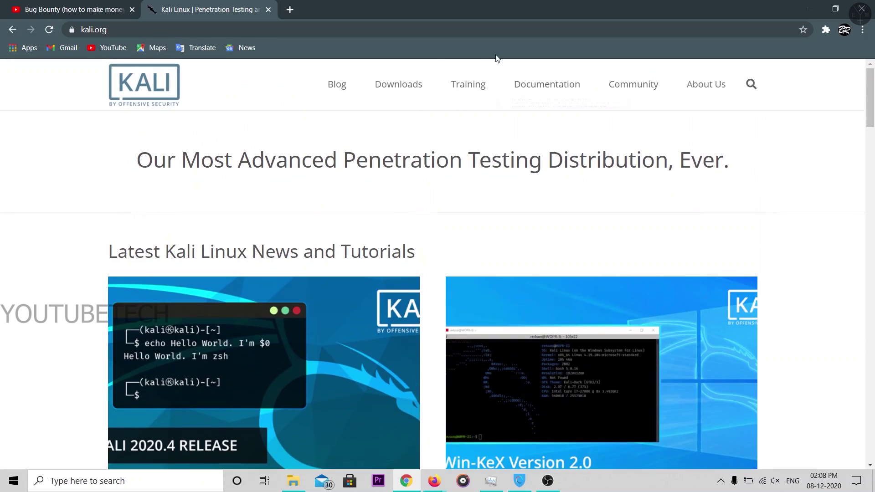
{"action": "mouse_move", "coordinate": [400, 84]}
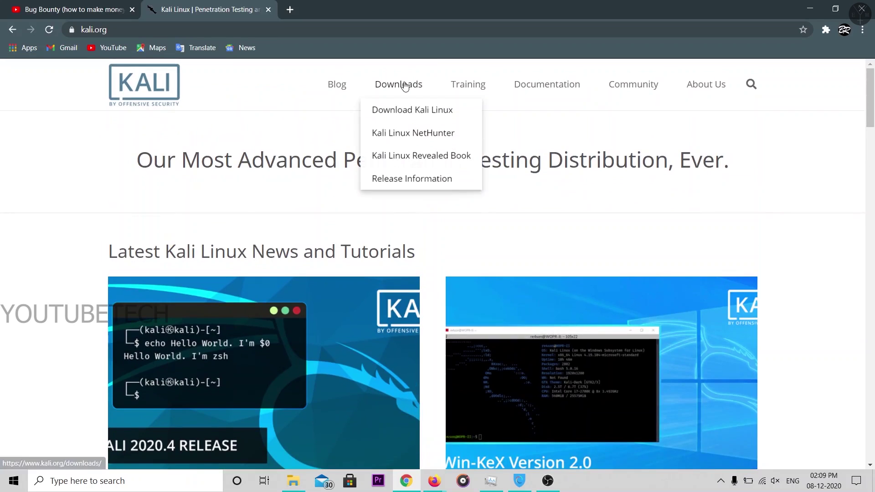
{"action": "mouse_move", "coordinate": [404, 88]}
{"action": "left_mouse_down"}
{"action": "mouse_move", "coordinate": [405, 103]}
{"action": "mouse_move", "coordinate": [408, 93]}
{"action": "left_mouse_up"}
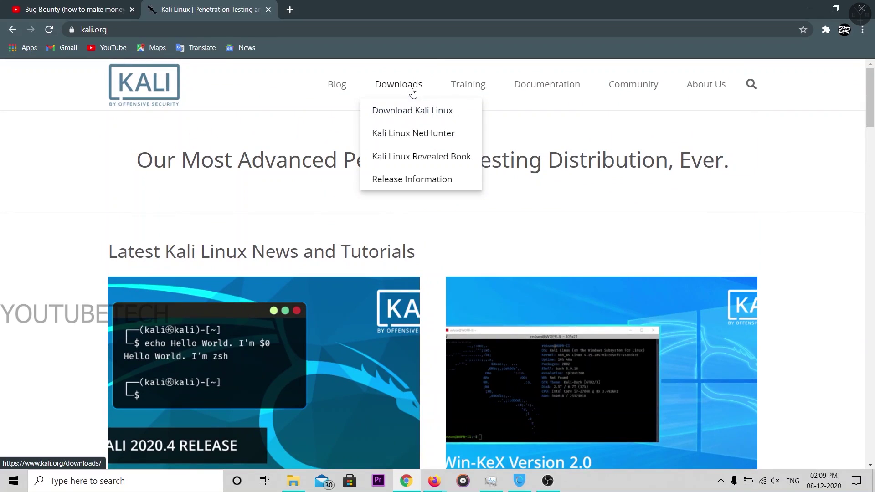
{"action": "left_click", "coordinate": [426, 110]}
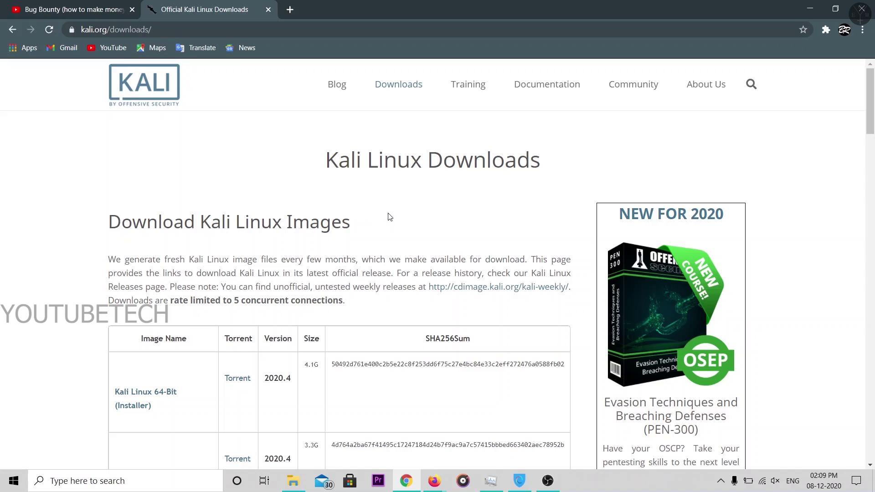
Step: Examine the Kali Linux images table, comparing the 64-bit and 32-bit installer, live and NetInstaller versions and their sizes
{"action": "scroll", "coordinate": [385, 219], "scroll_direction": "down", "scroll_amount": 6}
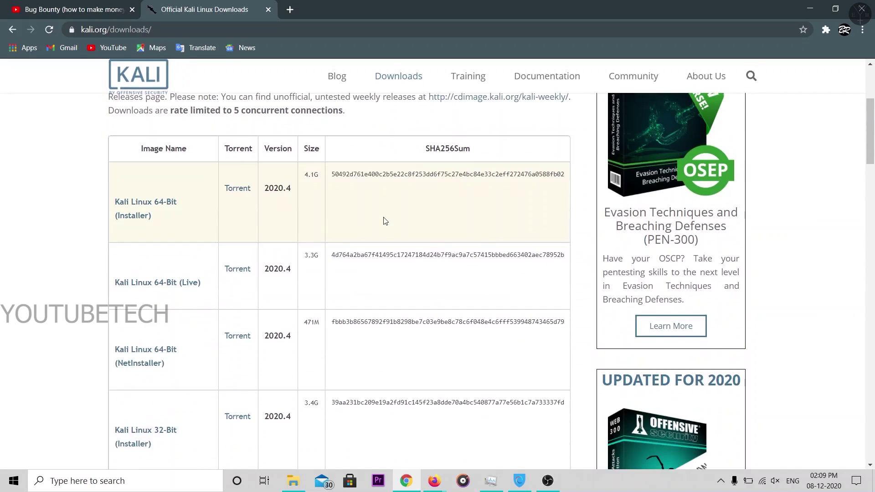
{"action": "scroll", "coordinate": [383, 221], "scroll_direction": "up", "scroll_amount": 6}
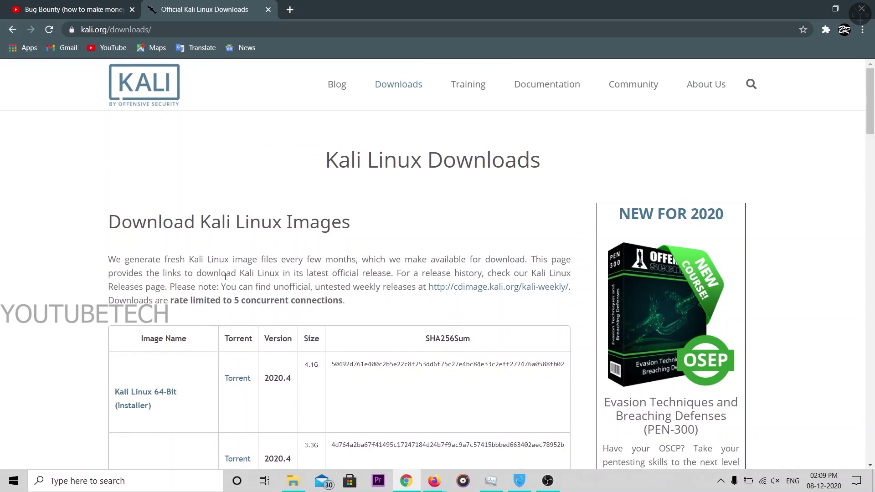
{"action": "scroll", "coordinate": [100, 301], "scroll_direction": "down", "scroll_amount": 2}
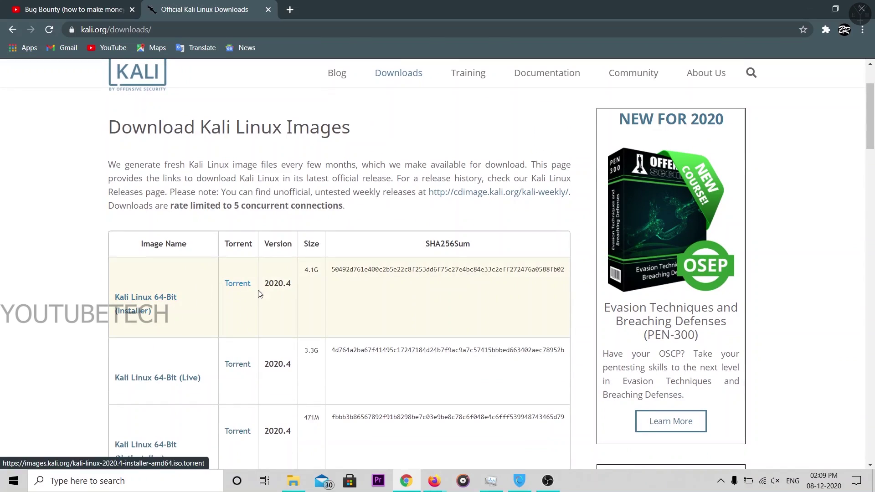
{"action": "left_click_drag", "start_coordinate": [266, 285], "coordinate": [326, 272]}
{"action": "scroll", "coordinate": [360, 296], "scroll_direction": "down", "scroll_amount": 2}
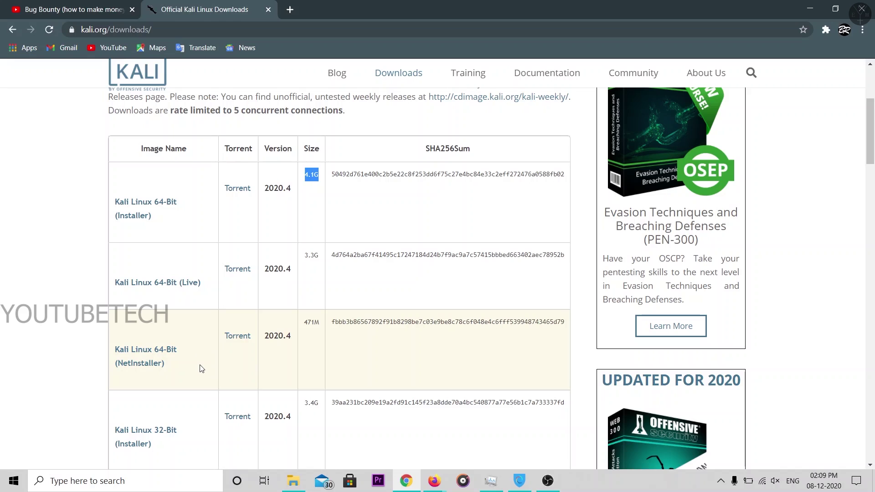
{"action": "scroll", "coordinate": [202, 368], "scroll_direction": "down", "scroll_amount": 2}
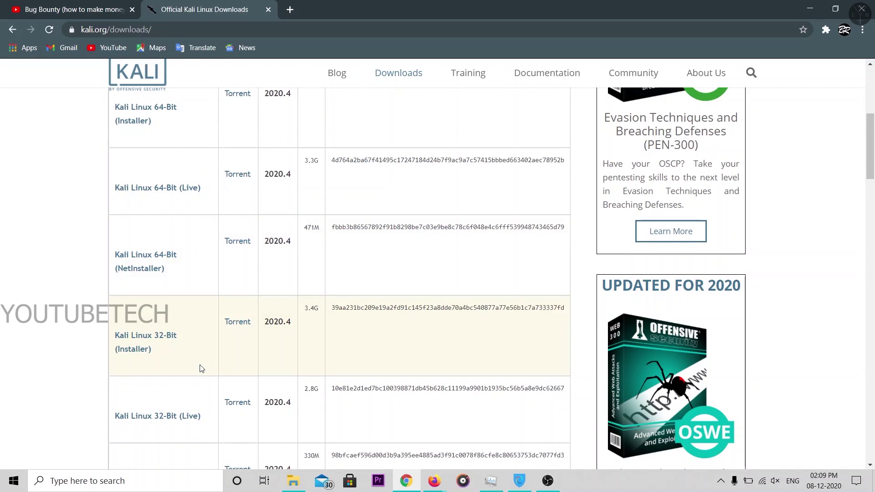
{"action": "scroll", "coordinate": [198, 365], "scroll_direction": "down", "scroll_amount": 3}
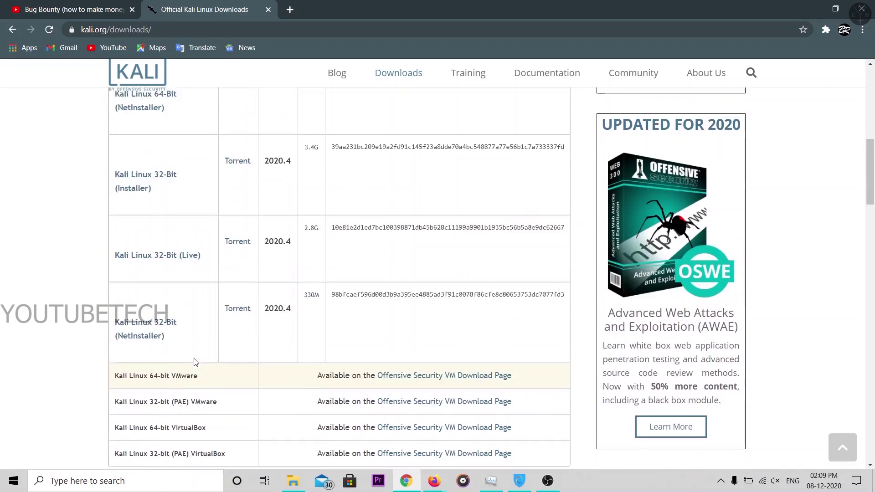
{"action": "scroll", "coordinate": [195, 363], "scroll_direction": "up", "scroll_amount": 10}
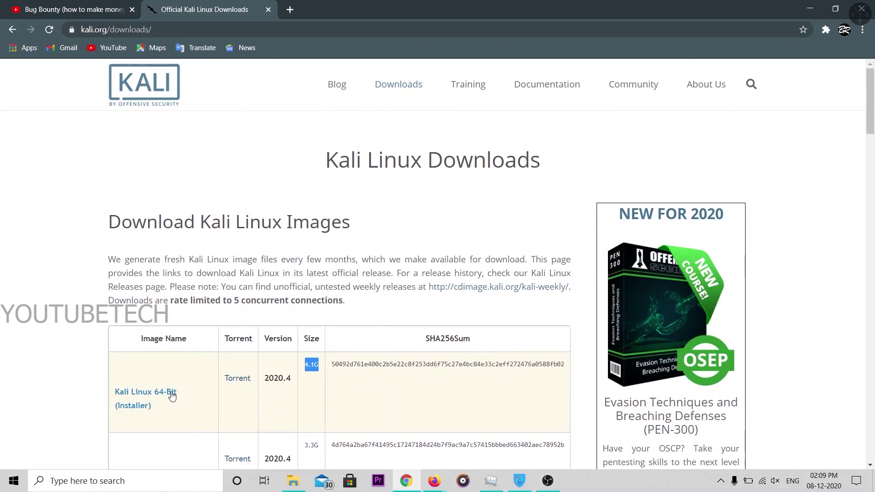
{"action": "scroll", "coordinate": [189, 388], "scroll_direction": "down", "scroll_amount": 2}
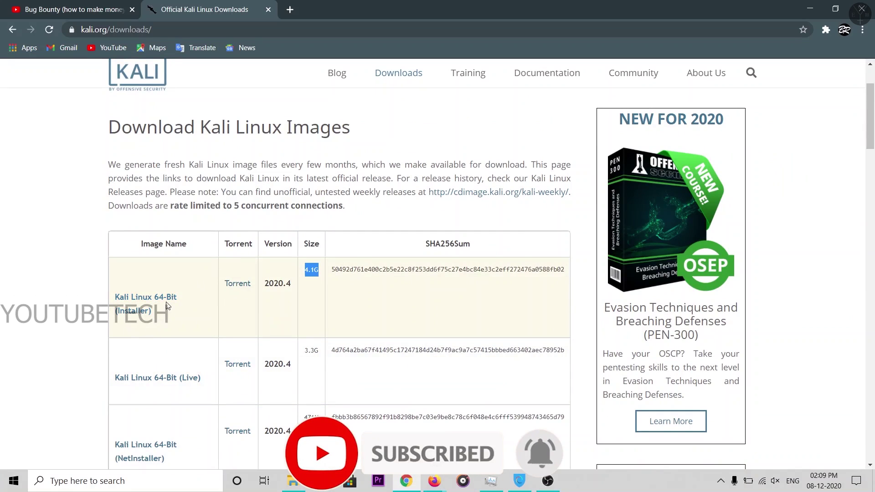
{"action": "scroll", "coordinate": [173, 307], "scroll_direction": "down", "scroll_amount": 4}
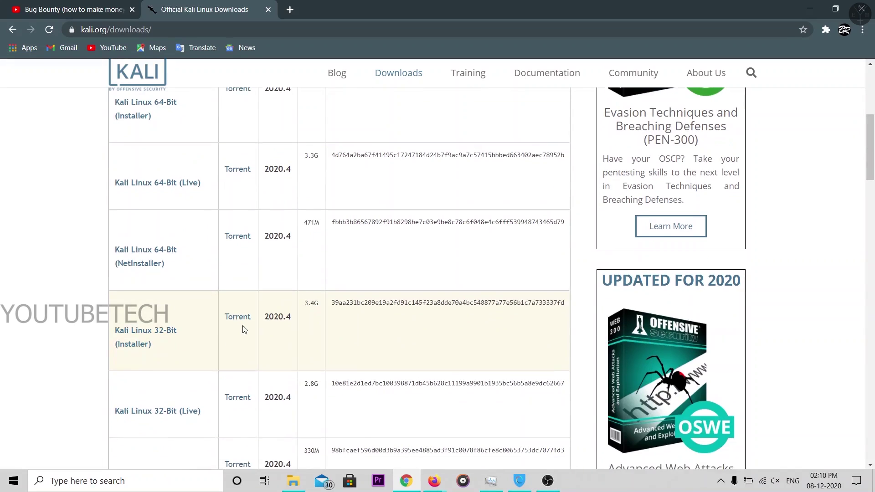
{"action": "scroll", "coordinate": [244, 328], "scroll_direction": "up", "scroll_amount": 6}
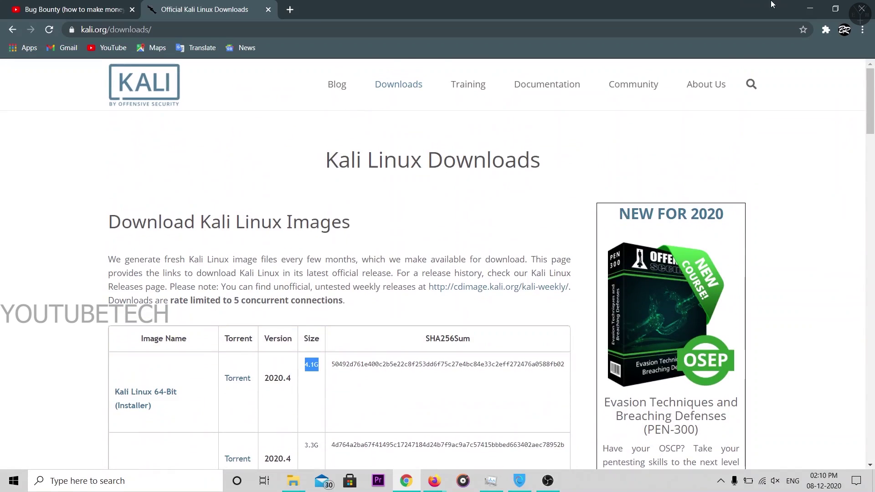
Step: Minimise the browser and open the properties of This PC from the desktop
{"action": "left_click", "coordinate": [809, 8]}
{"action": "right_click", "coordinate": [656, 80]}
{"action": "left_click", "coordinate": [590, 79]}
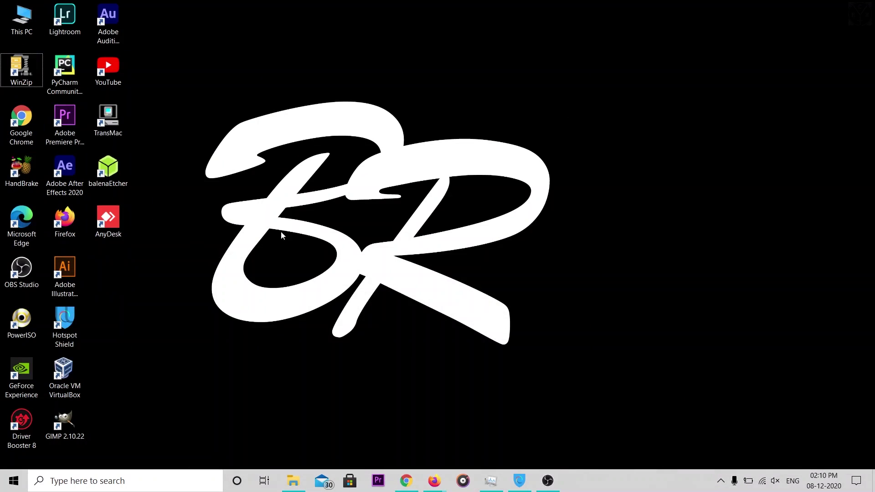
{"action": "left_click", "coordinate": [12, 12]}
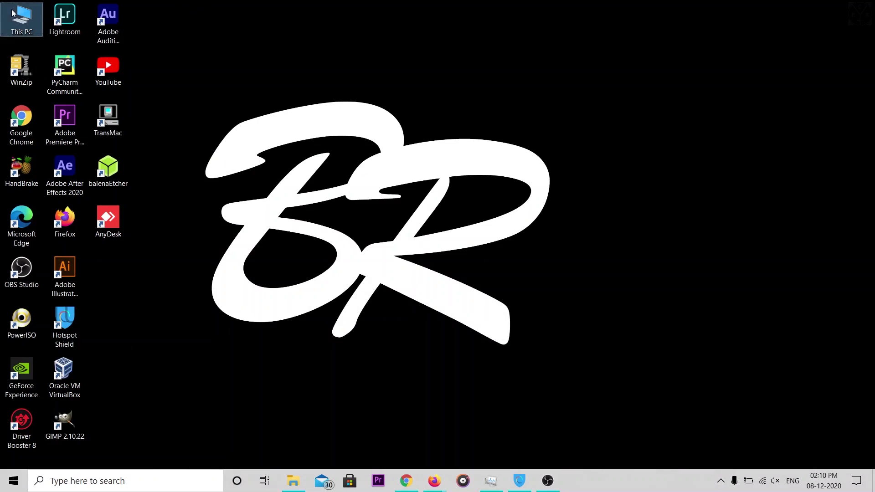
{"action": "right_click", "coordinate": [12, 10]}
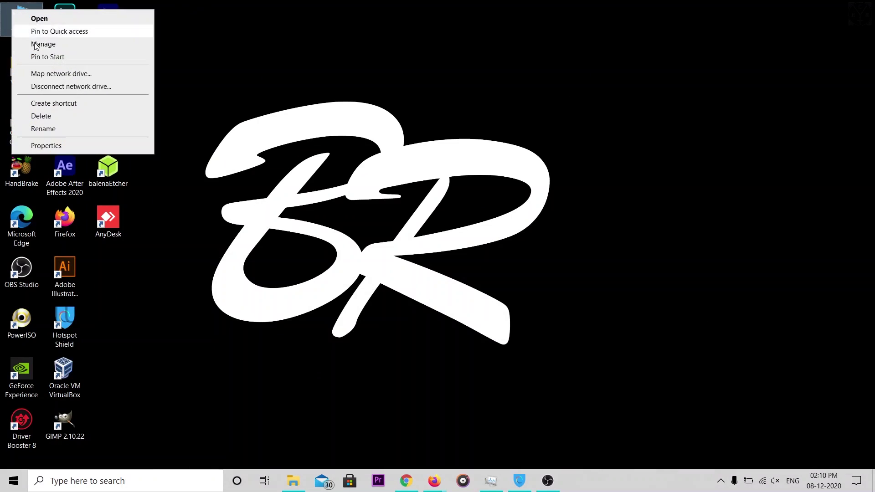
{"action": "left_click", "coordinate": [85, 148]}
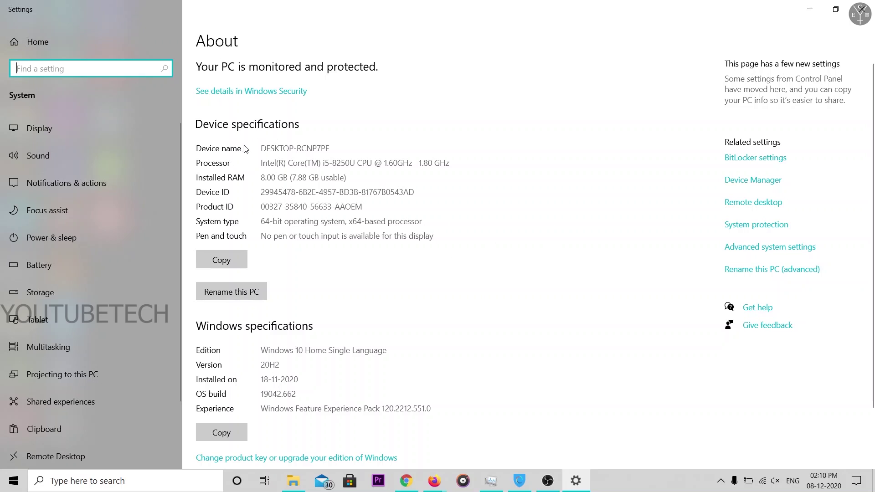
Step: Check the system type in the device specifications to see whether the PC is 32-bit or 64-bit, and minimise Settings
{"action": "left_click_drag", "start_coordinate": [271, 149], "coordinate": [330, 149]}
{"action": "left_click", "coordinate": [306, 263]}
{"action": "left_click_drag", "start_coordinate": [263, 222], "coordinate": [272, 253]}
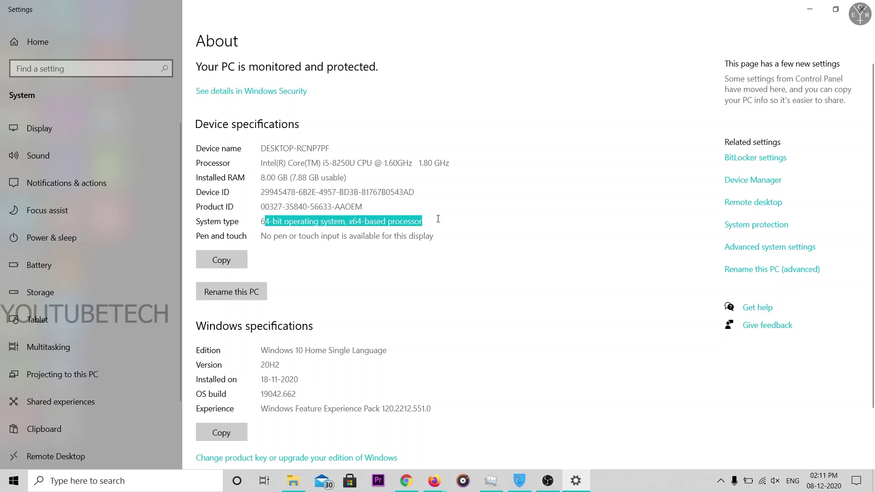
{"action": "left_click", "coordinate": [327, 281]}
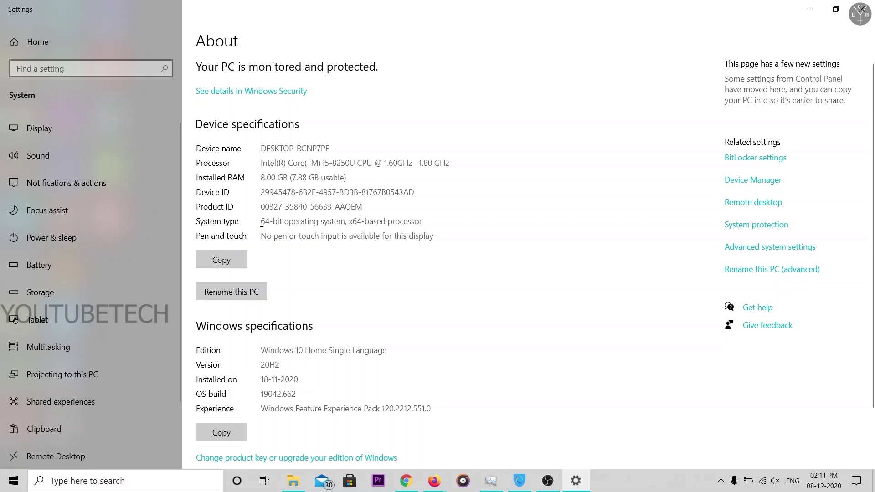
{"action": "left_click_drag", "start_coordinate": [262, 221], "coordinate": [294, 222]}
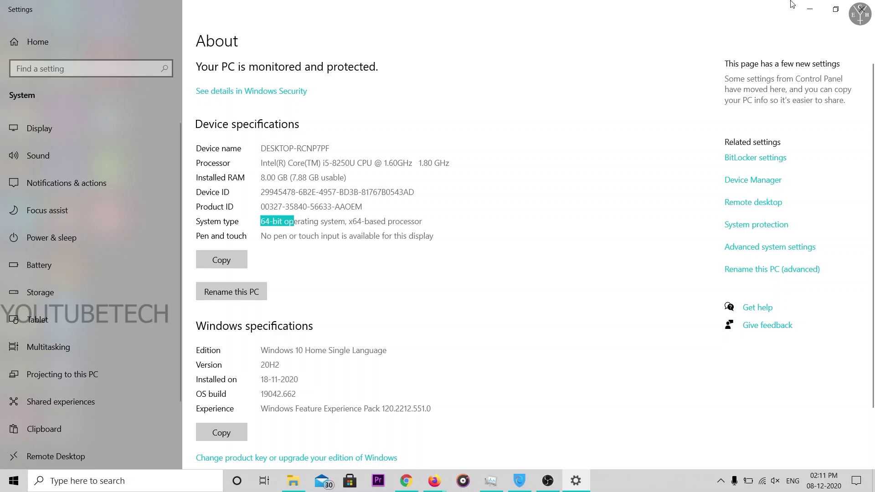
{"action": "left_click", "coordinate": [810, 8]}
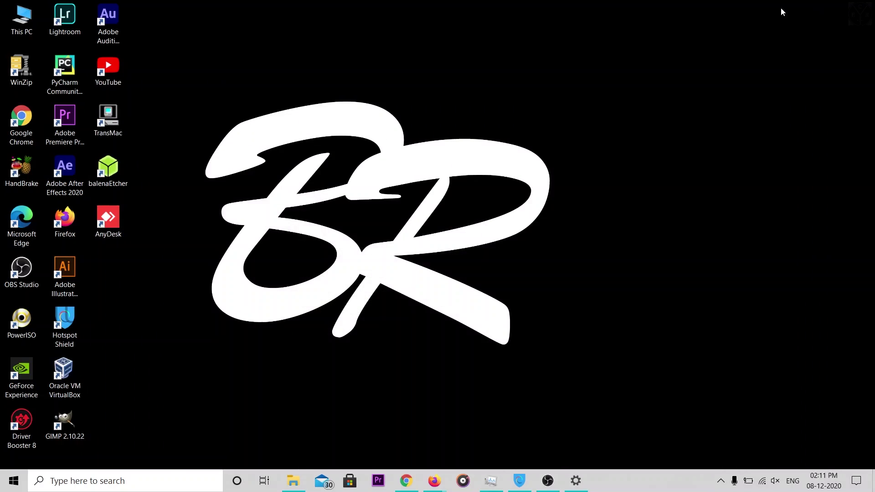
Step: Return to the Kali downloads page in Chrome, start downloading the Kali Linux 64-Bit (Installer) image and cancel that download
{"action": "left_click", "coordinate": [406, 481]}
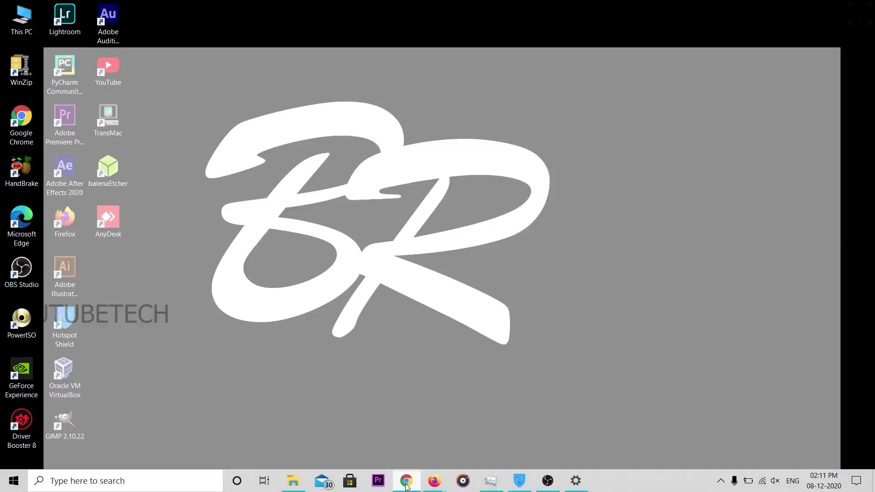
{"action": "scroll", "coordinate": [221, 248], "scroll_direction": "down", "scroll_amount": 4}
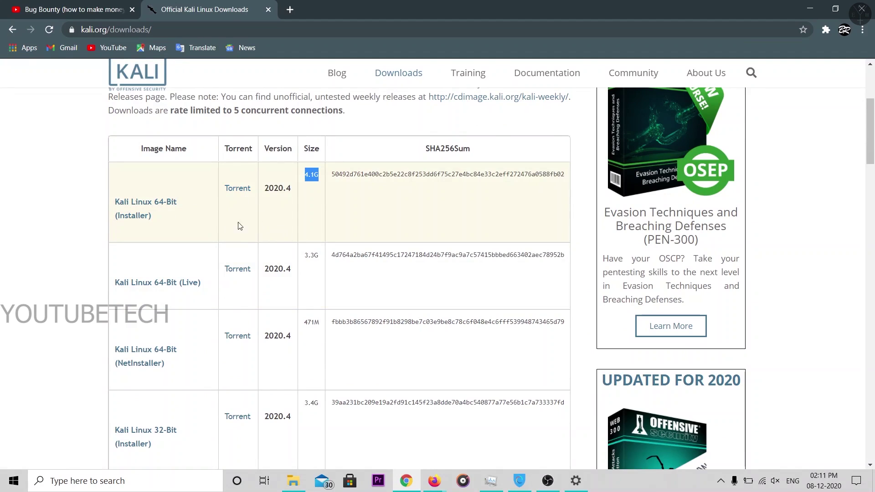
{"action": "left_click", "coordinate": [146, 206]}
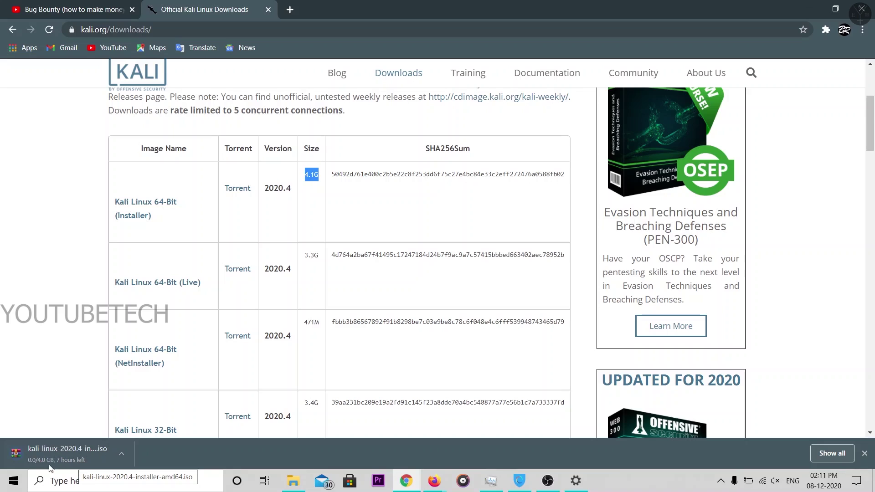
{"action": "left_click", "coordinate": [128, 457]}
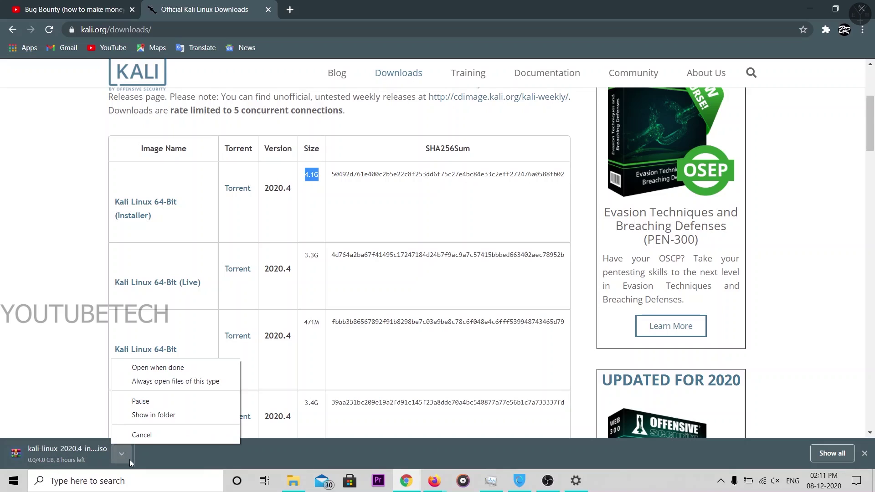
{"action": "left_click", "coordinate": [141, 435]}
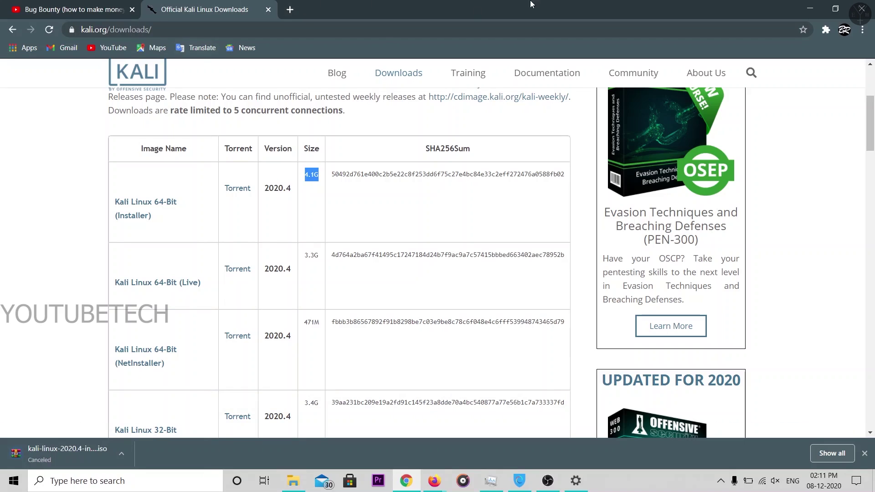
Step: Minimise the browser, open the kali-linux-2020-4-installer-amd64-iso folder on the desktop and look at the image file inside
{"action": "left_click", "coordinate": [808, 3]}
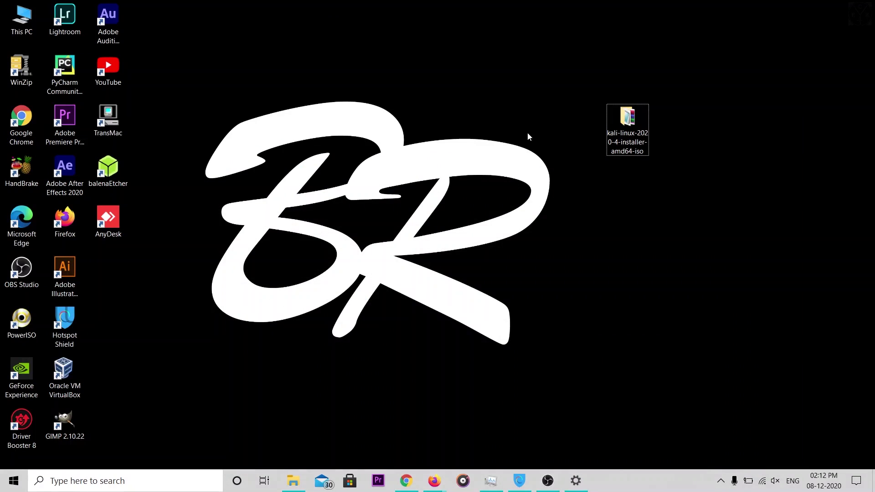
{"action": "left_click_drag", "start_coordinate": [571, 75], "coordinate": [685, 208]}
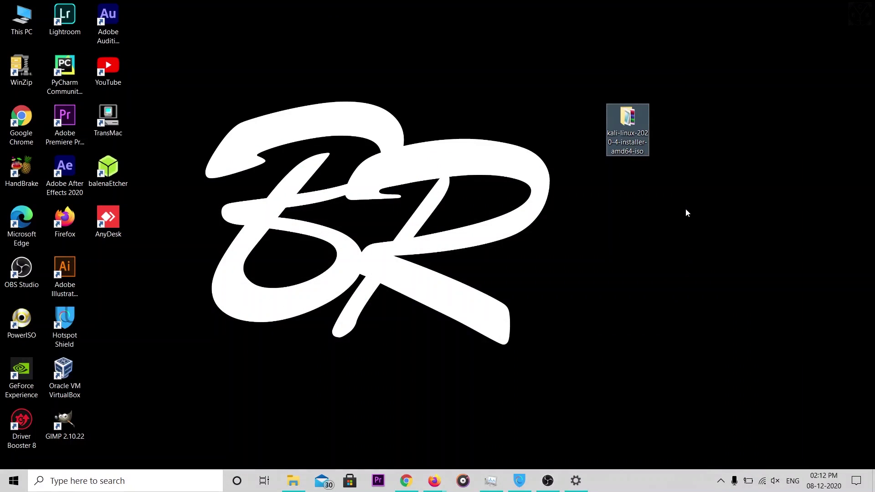
{"action": "double_click", "coordinate": [632, 149]}
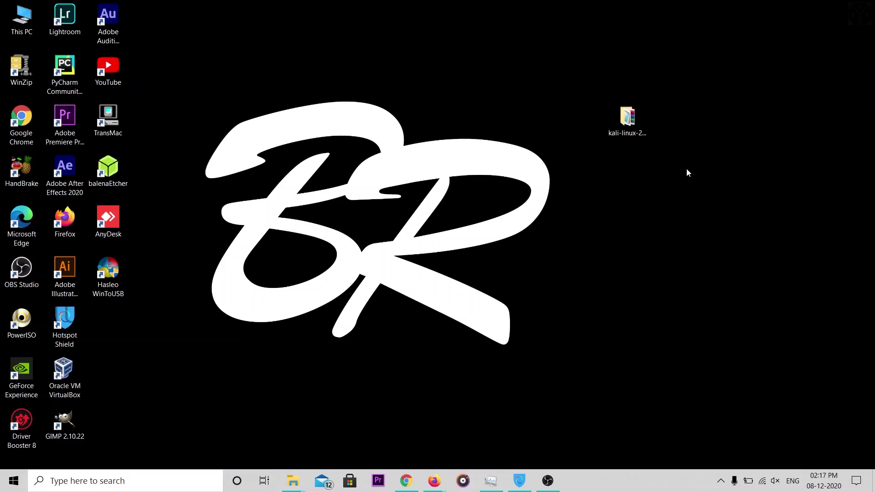
{"action": "left_click_drag", "start_coordinate": [573, 91], "coordinate": [736, 267]}
{"action": "left_click", "coordinate": [707, 272]}
{"action": "double_click", "coordinate": [624, 122]}
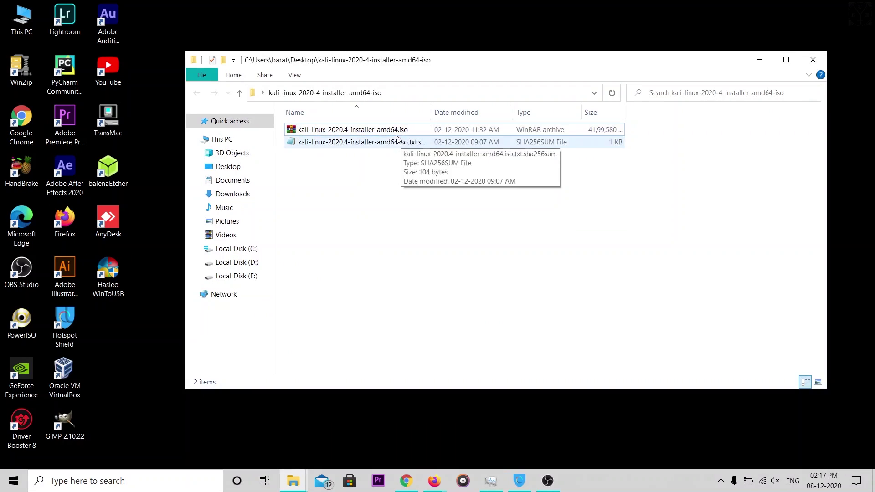
{"action": "right_click", "coordinate": [453, 196]}
{"action": "left_click", "coordinate": [685, 189]}
{"action": "left_click", "coordinate": [818, 381]}
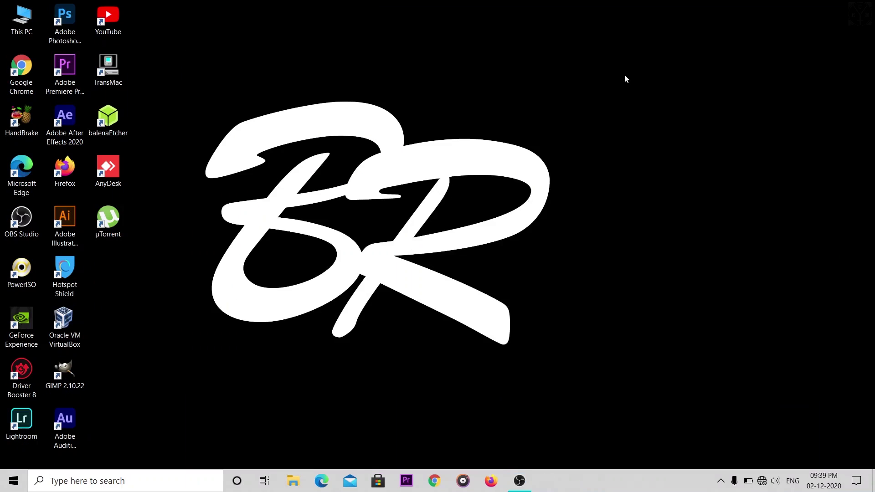
Step: Refresh the desktop and launch Oracle VM VirtualBox
{"action": "right_click", "coordinate": [625, 79]}
{"action": "left_click", "coordinate": [658, 111]}
{"action": "right_click", "coordinate": [280, 80]}
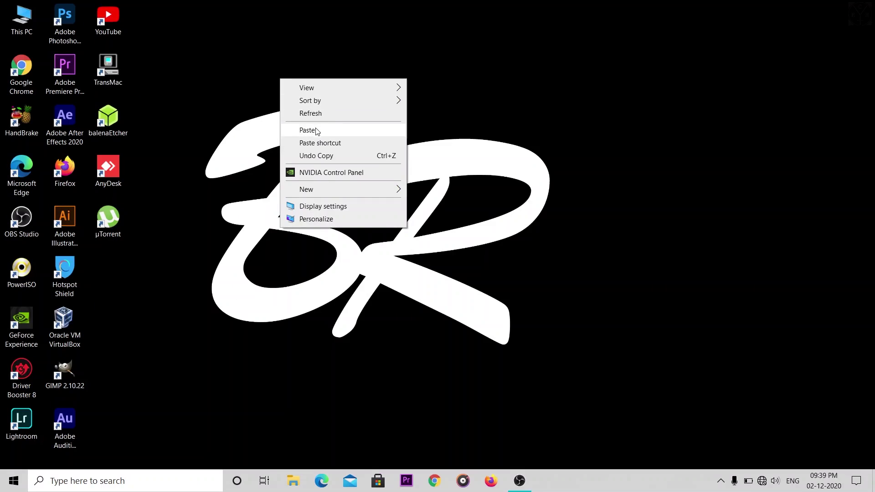
{"action": "left_click", "coordinate": [312, 114]}
{"action": "double_click", "coordinate": [81, 321]}
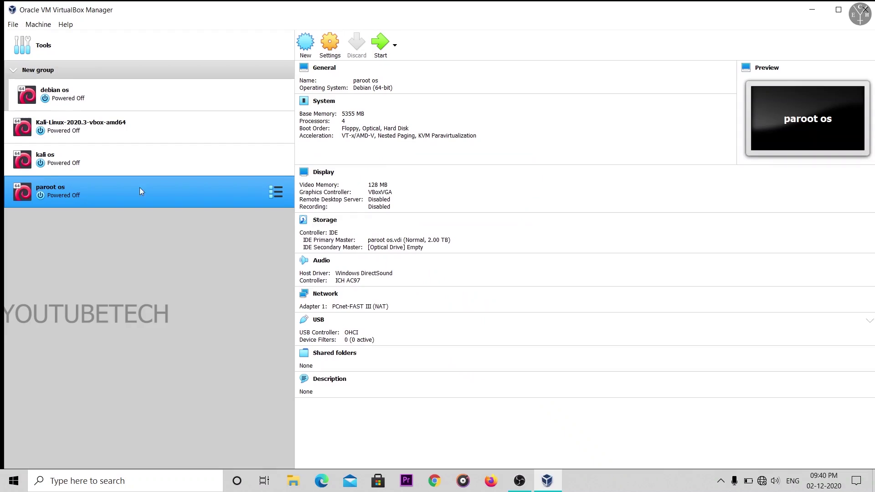
Step: Start creating a new virtual machine and name it KALI LINUX 2020.4
{"action": "left_click", "coordinate": [12, 24]}
{"action": "mouse_move", "coordinate": [23, 25]}
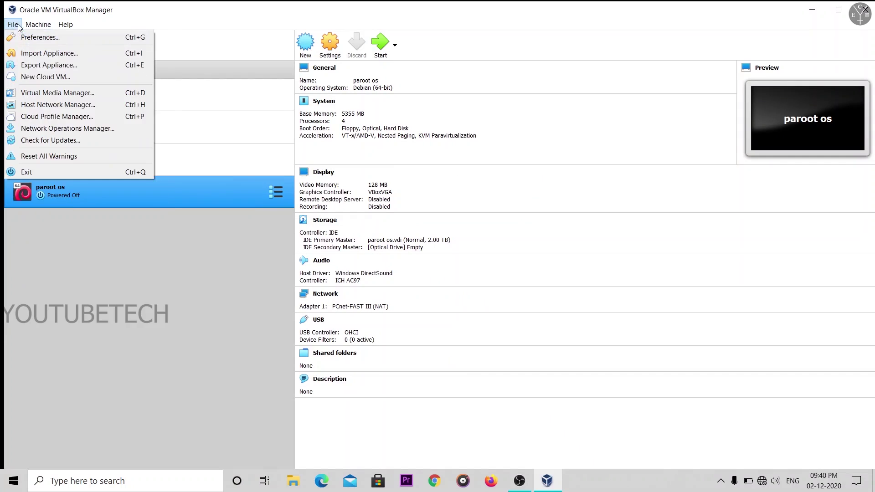
{"action": "left_click", "coordinate": [40, 38]}
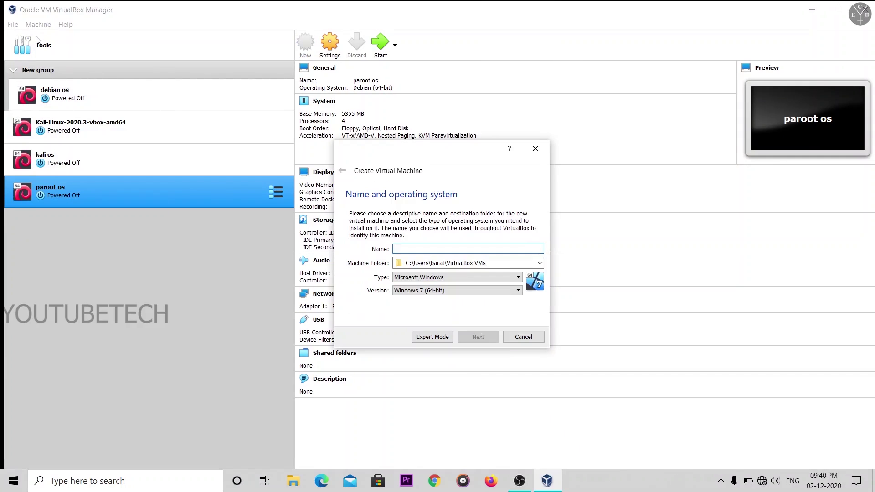
{"action": "type", "text": "K"}
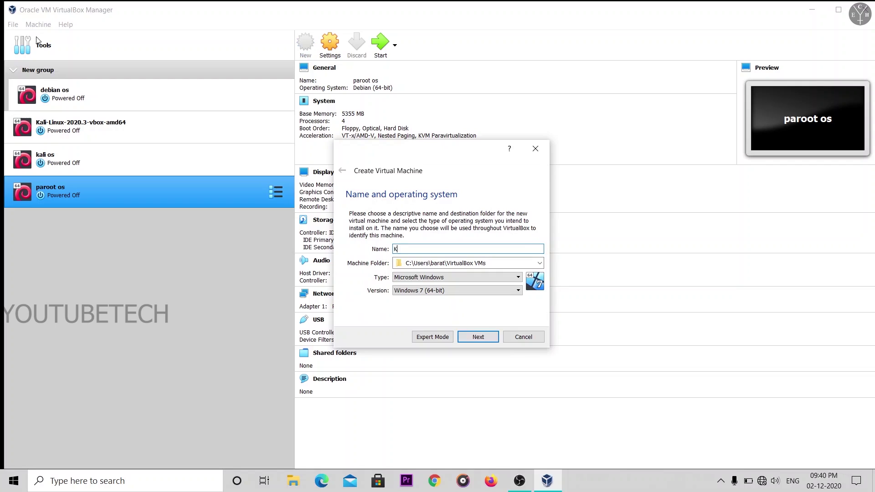
{"action": "type", "text": "ALI LINU"}
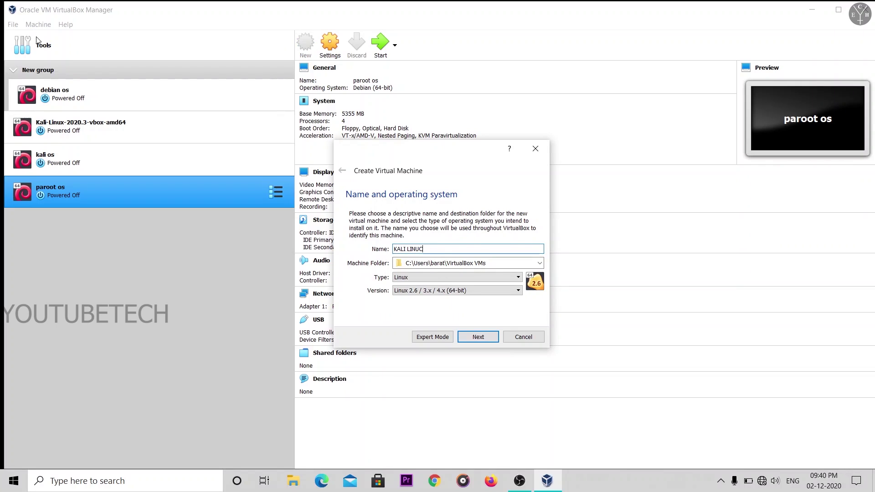
{"action": "type", "text": "X 2020.4"}
Step: Set the new machine's operating system version to Debian (64-bit) and continue to the memory size
{"action": "left_click", "coordinate": [495, 292]}
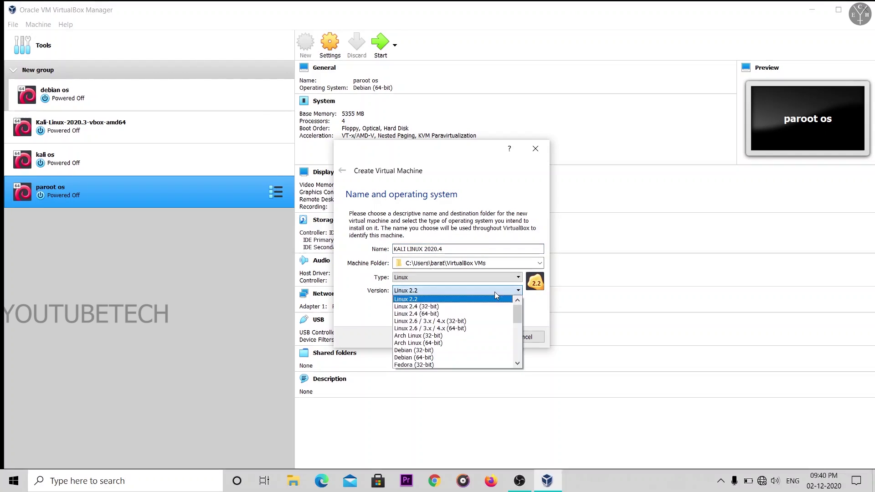
{"action": "scroll", "coordinate": [483, 334], "scroll_direction": "down", "scroll_amount": 3}
{"action": "scroll", "coordinate": [482, 333], "scroll_direction": "up", "scroll_amount": 1}
{"action": "left_click_drag", "start_coordinate": [519, 337], "coordinate": [512, 302]}
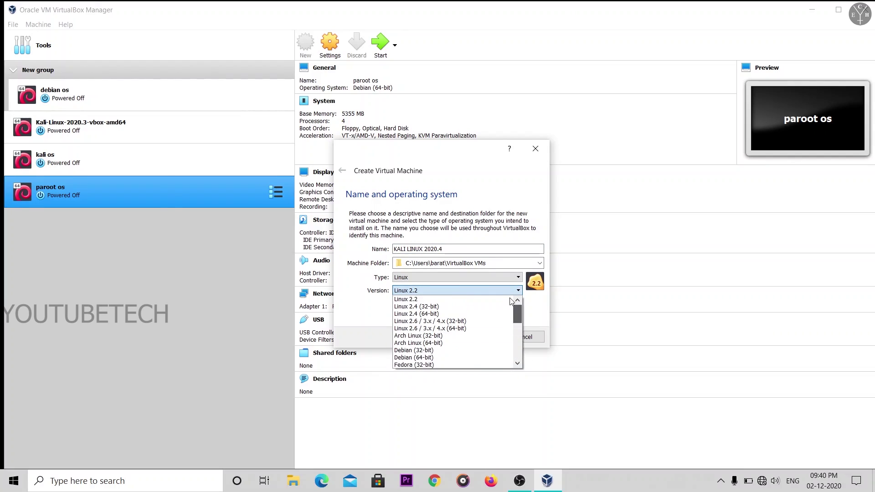
{"action": "left_click", "coordinate": [455, 357]}
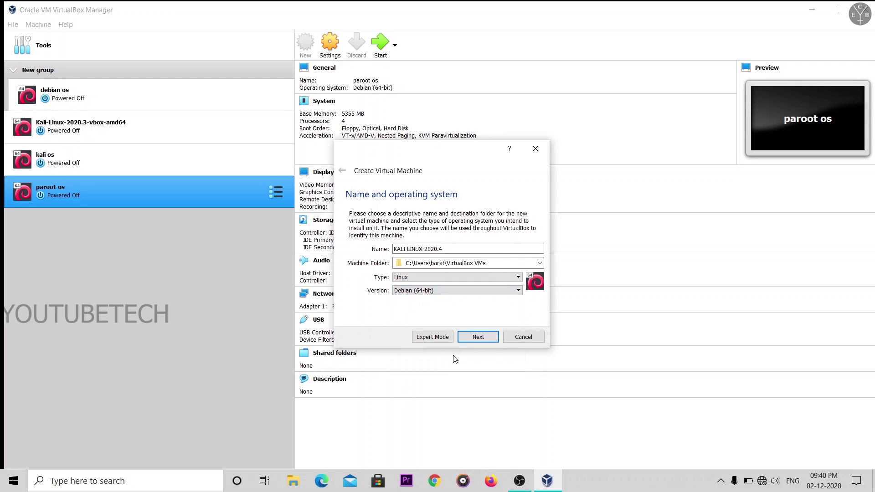
{"action": "left_click", "coordinate": [474, 340]}
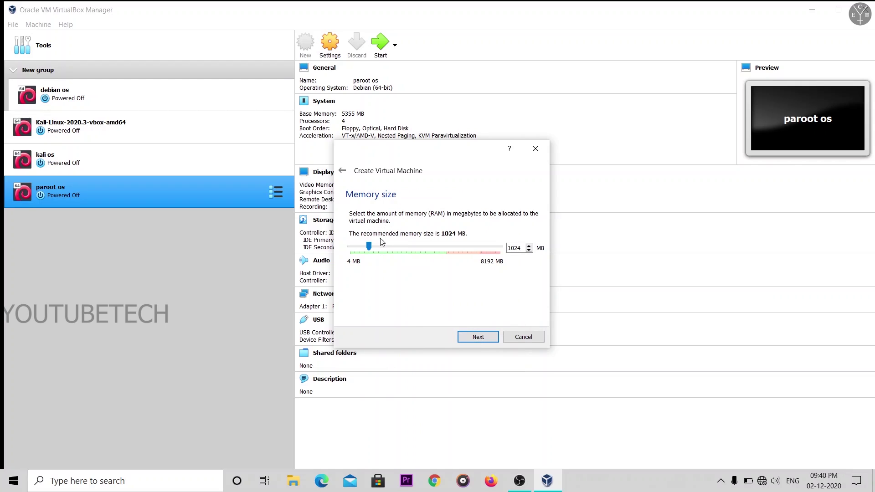
Step: Allocate 5081 MB of memory to the machine and choose to create a virtual hard disk now
{"action": "left_click_drag", "start_coordinate": [369, 246], "coordinate": [445, 268]}
{"action": "left_click", "coordinate": [478, 337]}
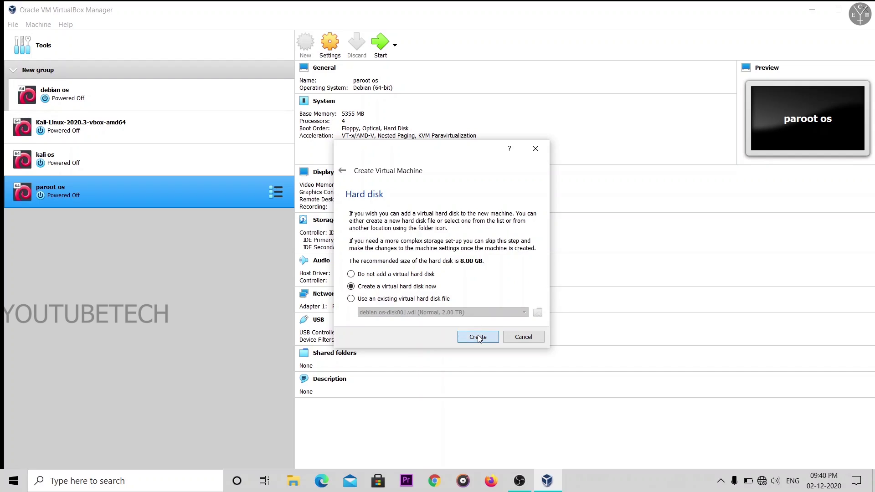
{"action": "left_click", "coordinate": [478, 338]}
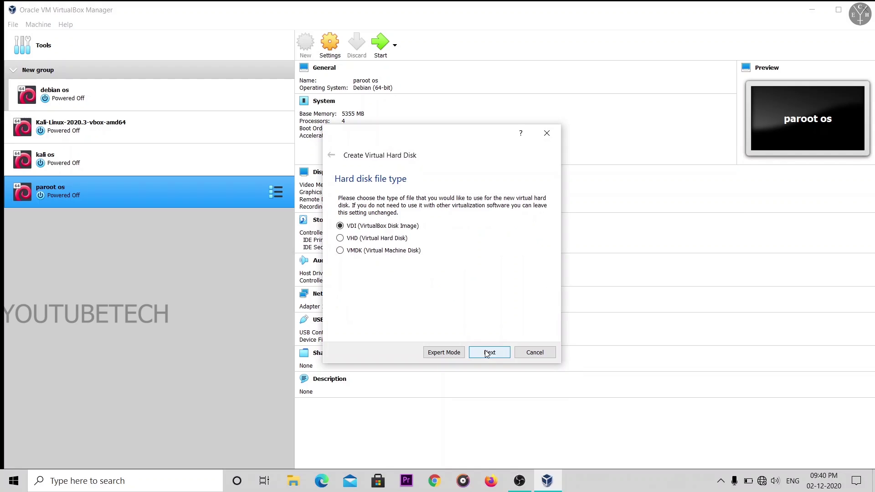
Step: Create a dynamically allocated VDI hard disk with a maximum size of 2.00 TB for the machine
{"action": "left_click", "coordinate": [487, 353]}
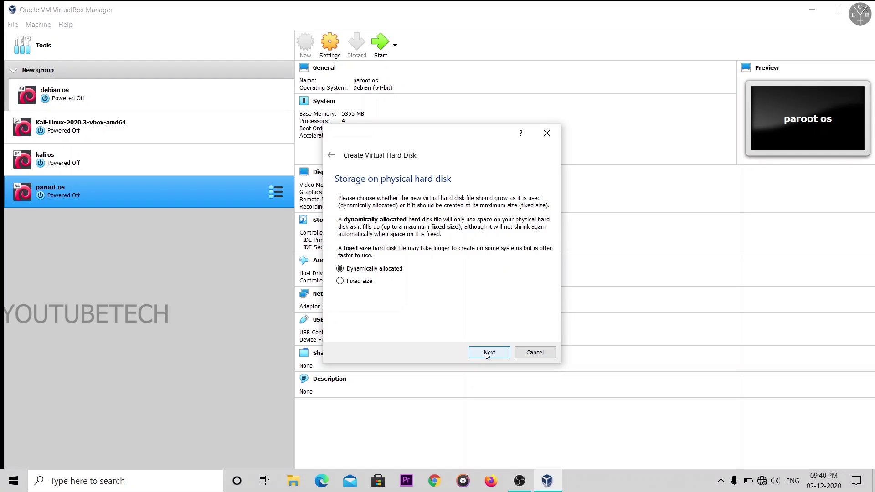
{"action": "left_click", "coordinate": [488, 353]}
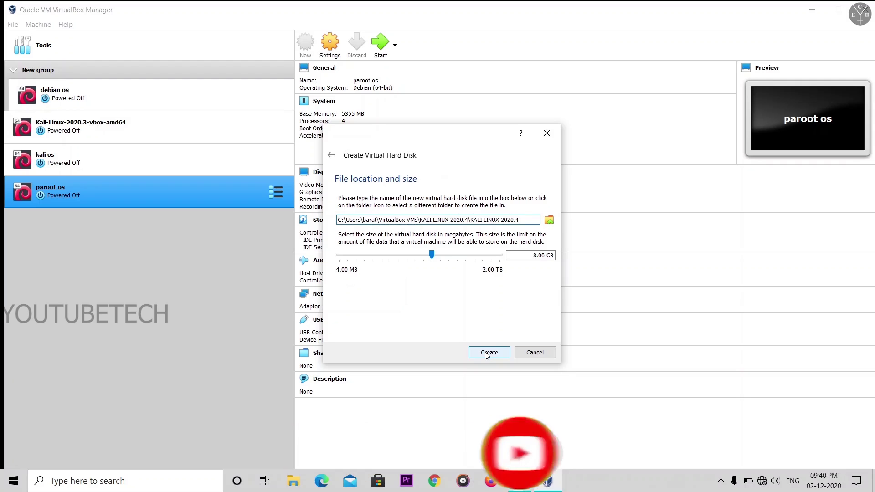
{"action": "left_click_drag", "start_coordinate": [432, 254], "coordinate": [501, 254]}
{"action": "left_click", "coordinate": [504, 354]}
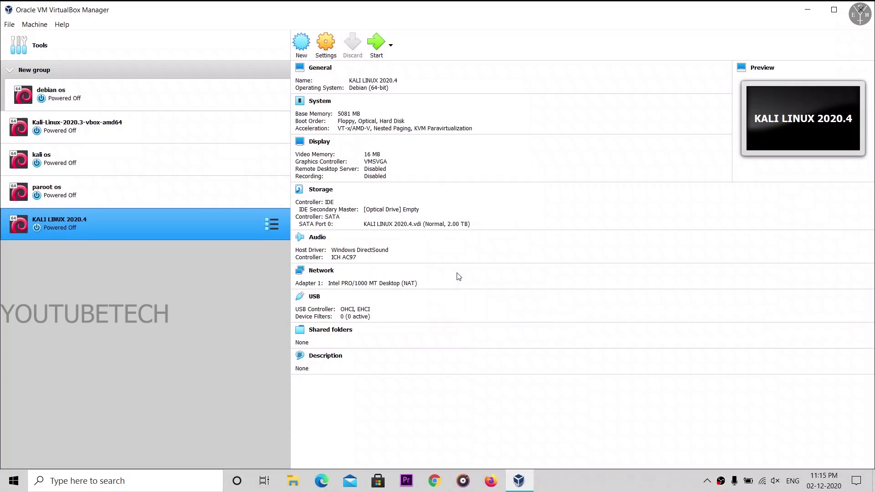
Step: Open the settings of the KALI LINUX 2020.4 machine and review its general advanced, description and disk encryption options
{"action": "right_click", "coordinate": [267, 227]}
{"action": "left_click", "coordinate": [293, 237]}
{"action": "left_click", "coordinate": [391, 155]}
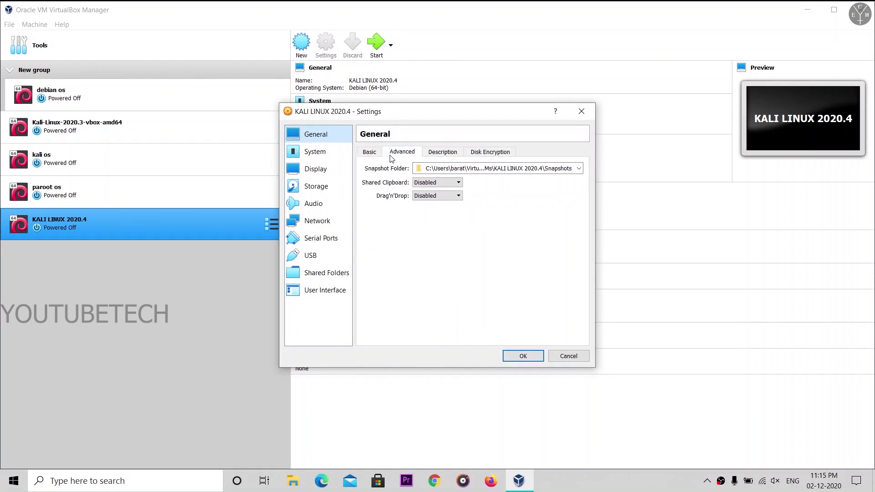
{"action": "left_click", "coordinate": [437, 154]}
{"action": "left_click", "coordinate": [501, 151]}
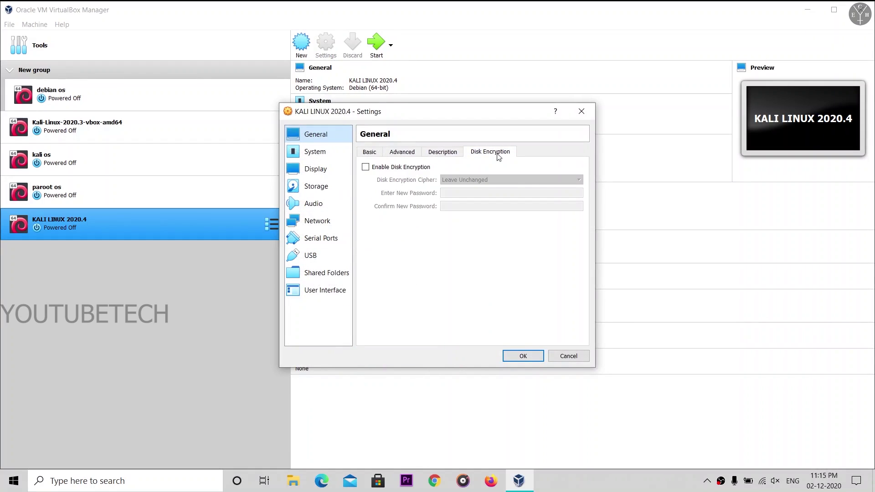
Step: Raise the machine's video memory to the 128 MB maximum and review the remote display and recording options
{"action": "left_click", "coordinate": [319, 179]}
{"action": "left_click", "coordinate": [315, 170]}
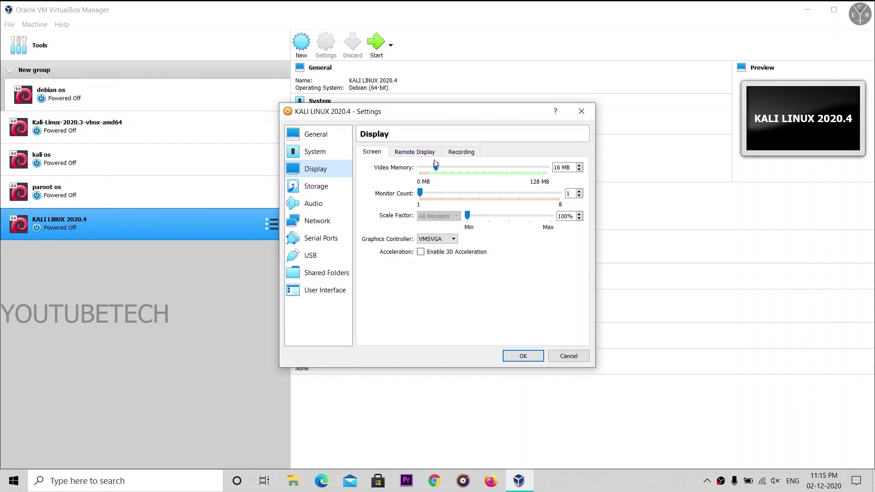
{"action": "left_click_drag", "start_coordinate": [436, 167], "coordinate": [553, 147]}
{"action": "left_click", "coordinate": [411, 152]}
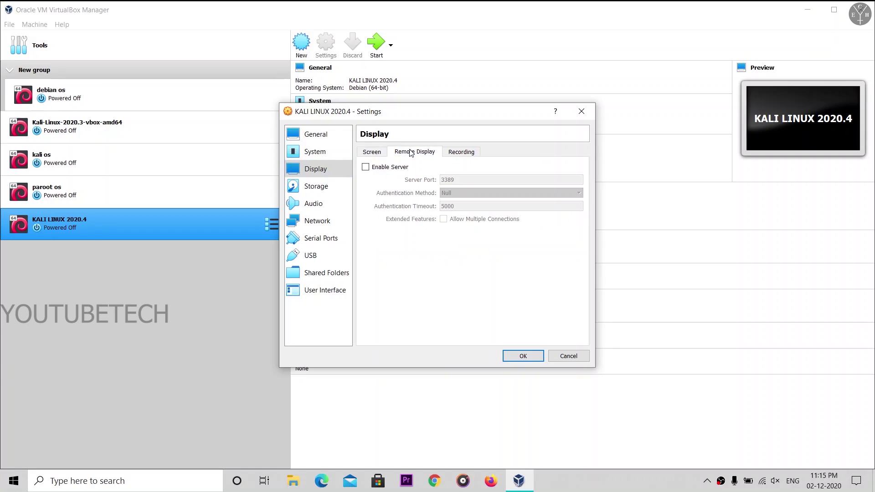
{"action": "left_click", "coordinate": [452, 154]}
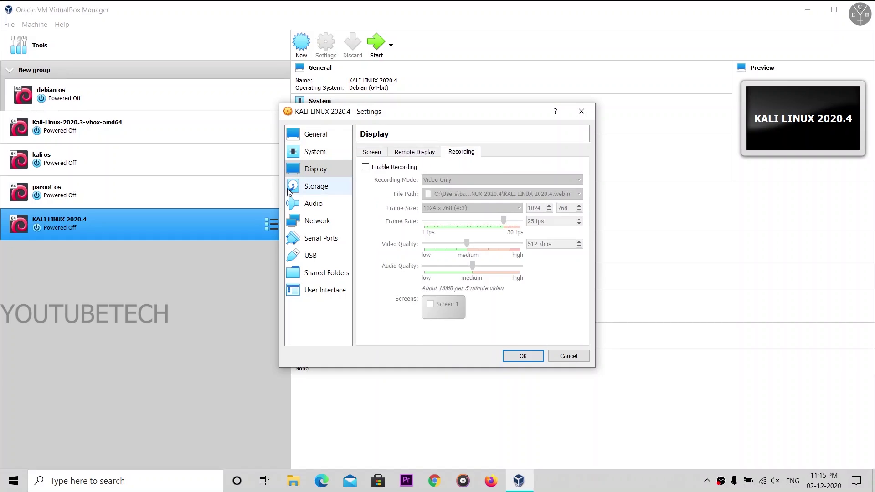
Step: Look over the storage devices, assign 4 processors to the machine and check the acceleration options
{"action": "left_click", "coordinate": [289, 192]}
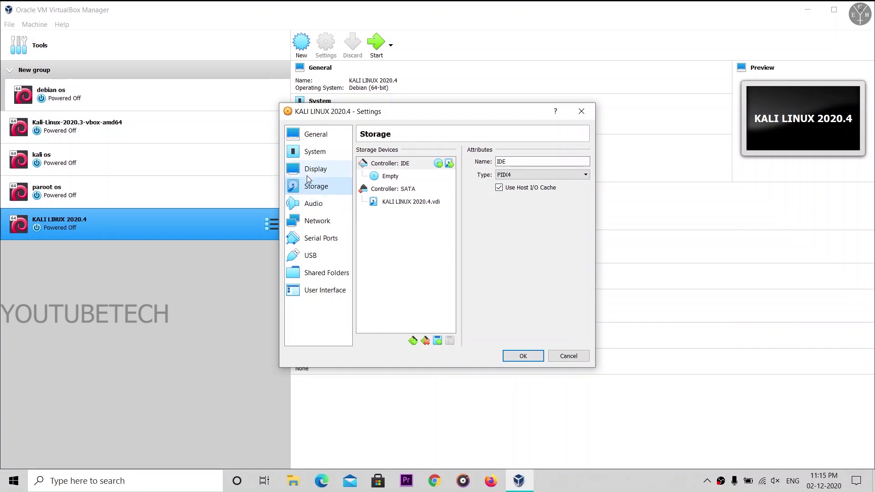
{"action": "left_click", "coordinate": [308, 172]}
{"action": "left_click", "coordinate": [338, 156]}
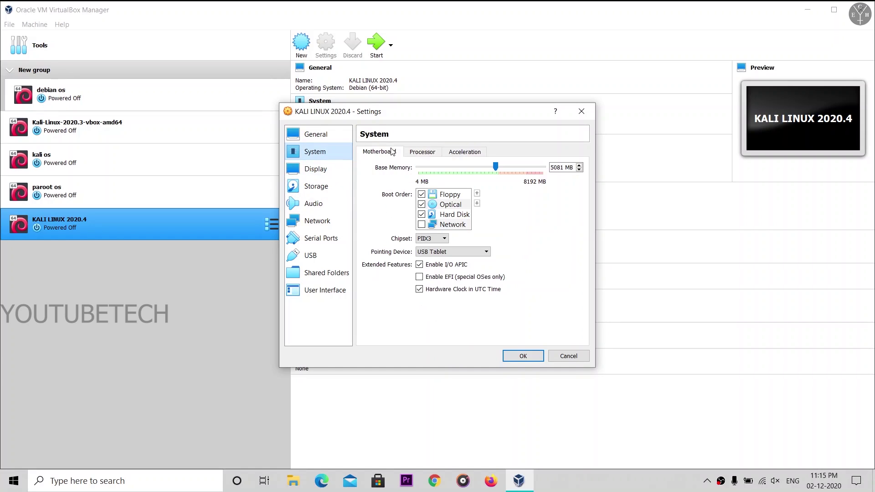
{"action": "left_click", "coordinate": [422, 151]}
{"action": "left_click_drag", "start_coordinate": [419, 172], "coordinate": [475, 179]}
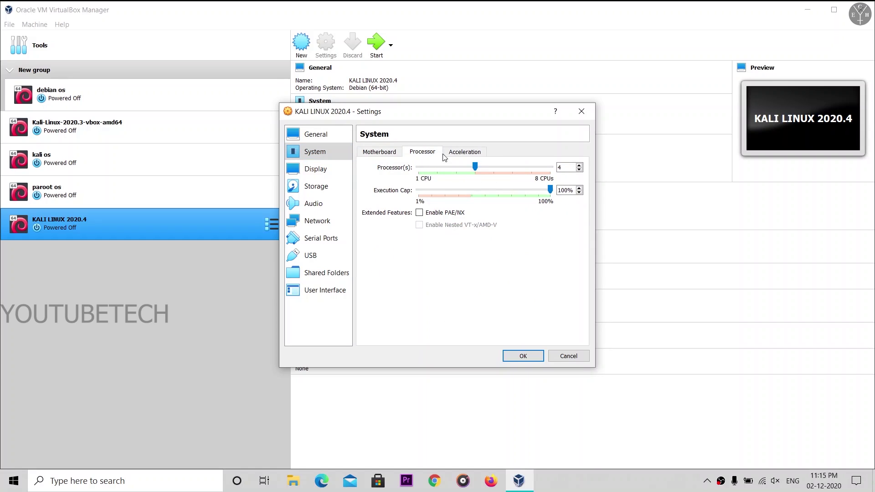
{"action": "left_click", "coordinate": [465, 151]}
Step: Review the audio and serial port settings, try the USB 3.0 (xHCI) controller and switch back to USB 2.0 (OHCI + EHCI)
{"action": "left_click", "coordinate": [314, 204]}
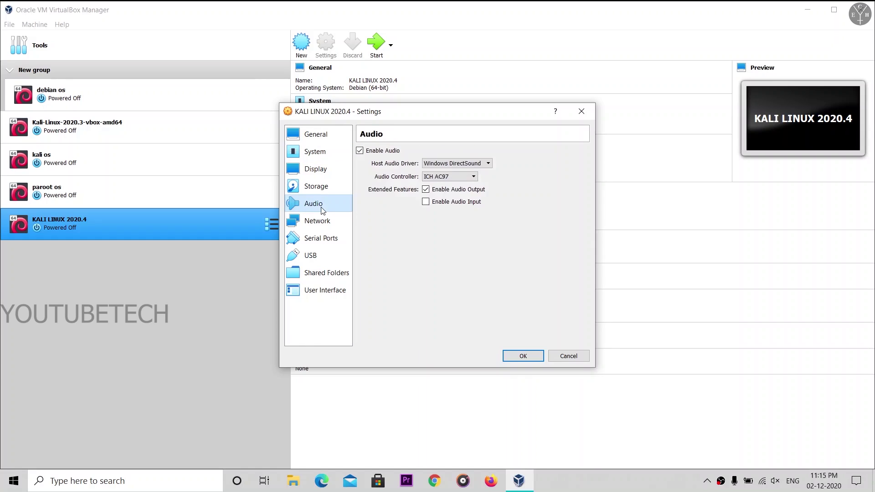
{"action": "left_click", "coordinate": [318, 234]}
{"action": "left_click", "coordinate": [312, 255]}
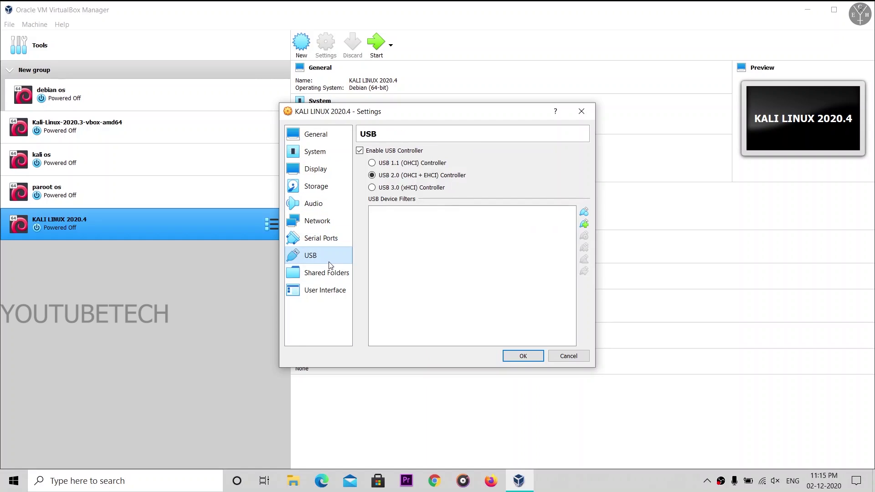
{"action": "left_click", "coordinate": [389, 188]}
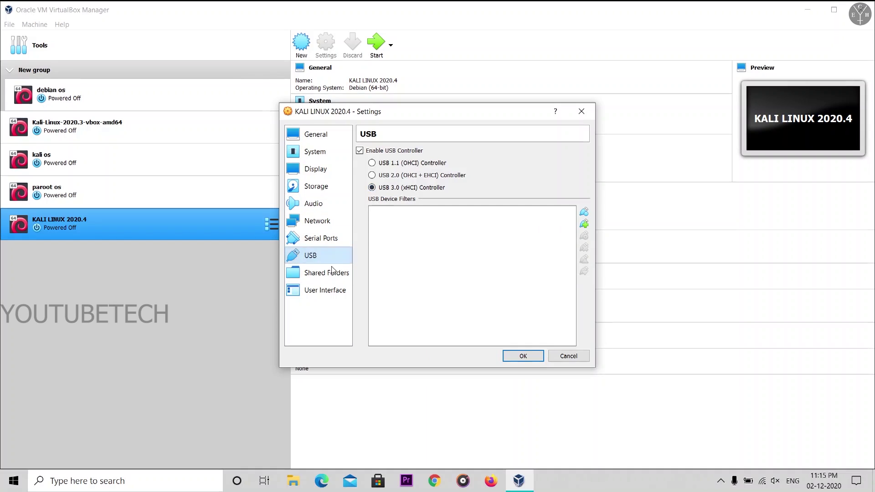
{"action": "left_click", "coordinate": [397, 176]}
Step: Check the shared folders, set the mini toolbar to show at the top of the screen and save the machine settings
{"action": "left_click", "coordinate": [335, 288]}
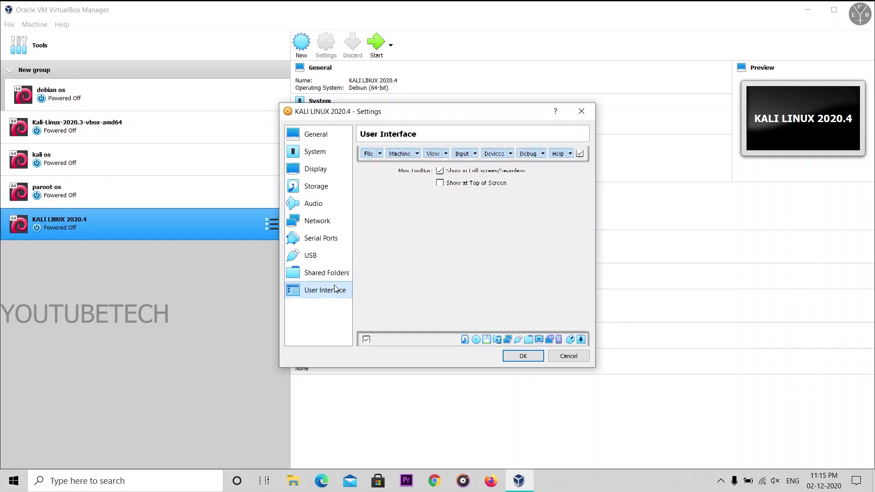
{"action": "left_click", "coordinate": [331, 272]}
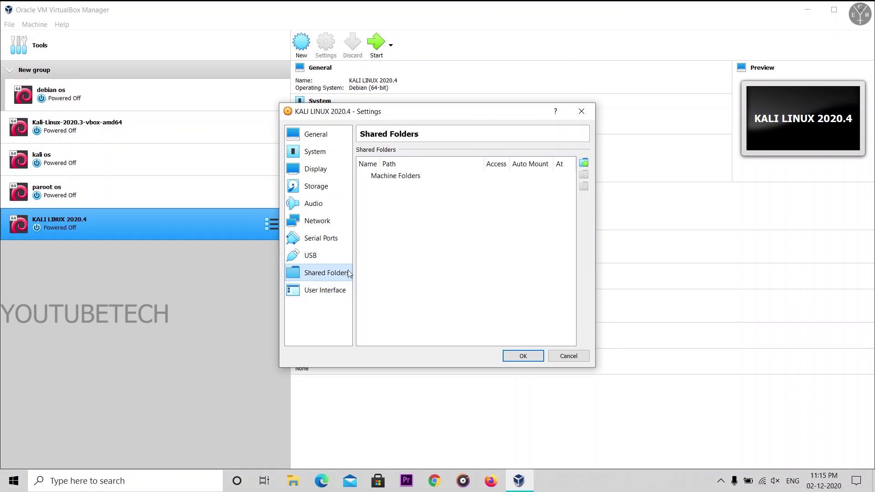
{"action": "left_click", "coordinate": [297, 294]}
{"action": "left_click", "coordinate": [472, 185]}
{"action": "left_click", "coordinate": [522, 358]}
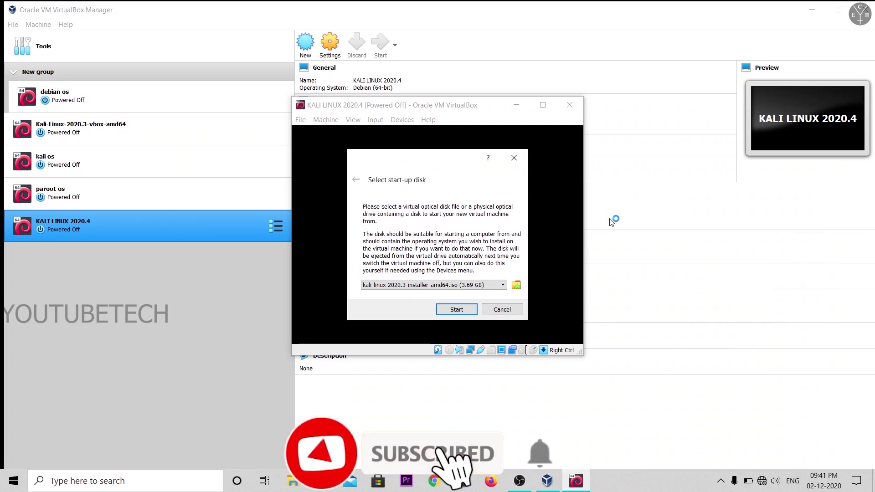
Step: Add kali-linux-2020.4-installer-amd64 from its Downloads subfolder as the start-up disk and start the machine from it
{"action": "left_click", "coordinate": [517, 286]}
{"action": "left_click_drag", "start_coordinate": [518, 286], "coordinate": [349, 286]}
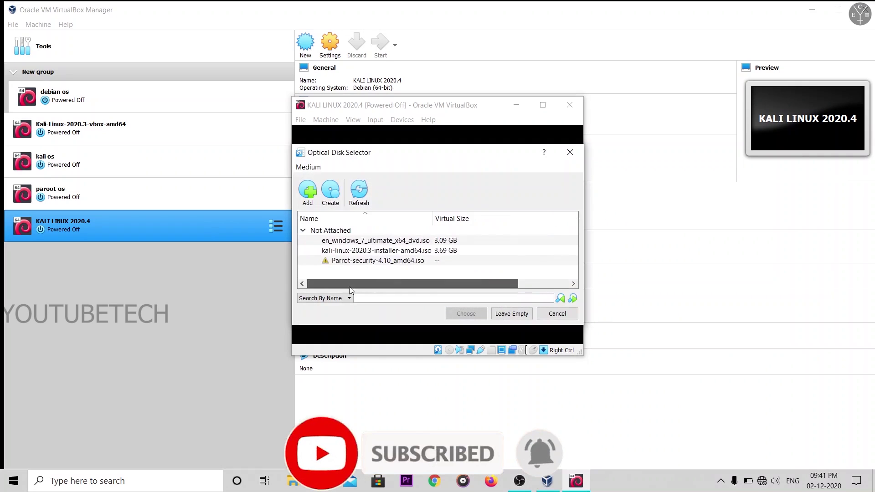
{"action": "left_click", "coordinate": [315, 190]}
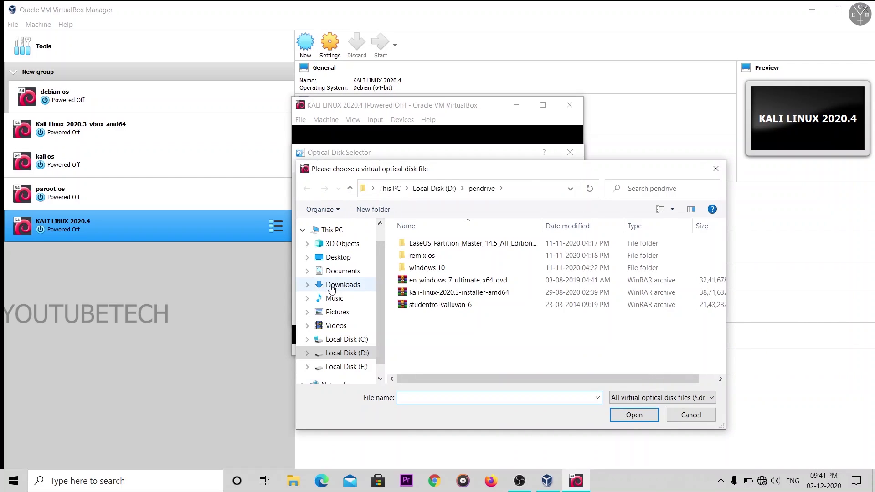
{"action": "left_click", "coordinate": [332, 285]}
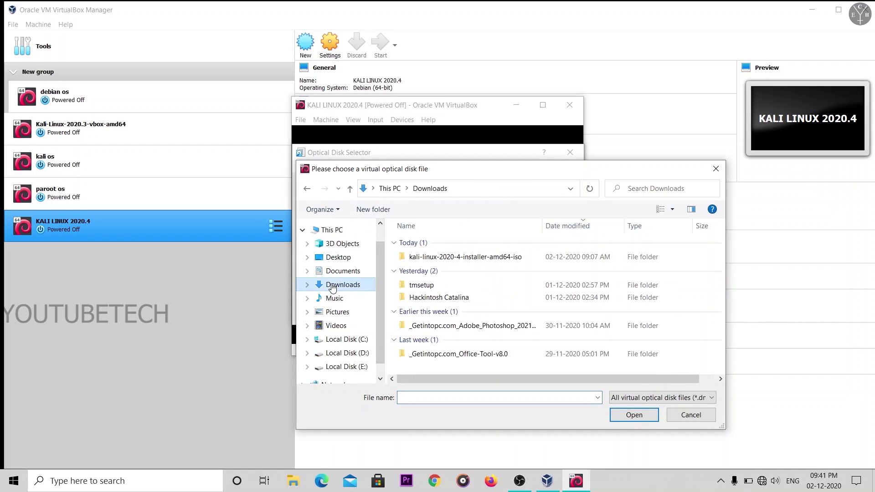
{"action": "double_click", "coordinate": [437, 257]}
{"action": "left_click", "coordinate": [440, 246]}
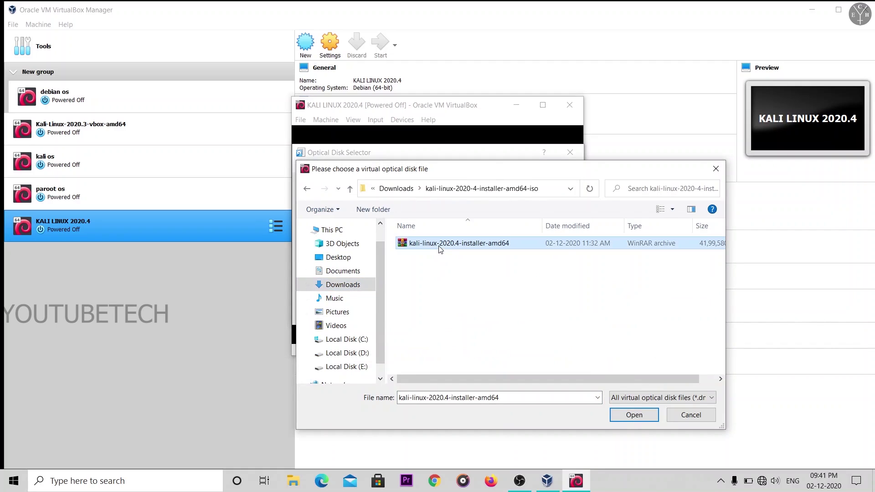
{"action": "left_click", "coordinate": [632, 416]}
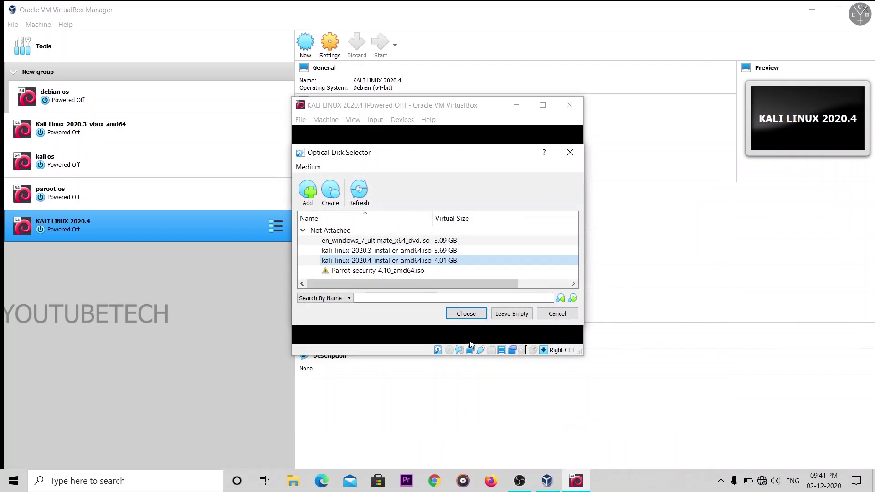
{"action": "left_click", "coordinate": [464, 316]}
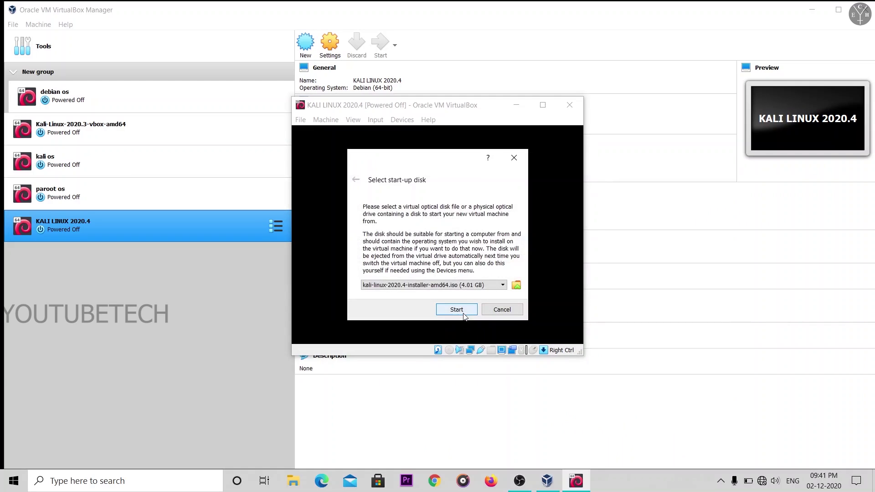
{"action": "left_click", "coordinate": [463, 314]}
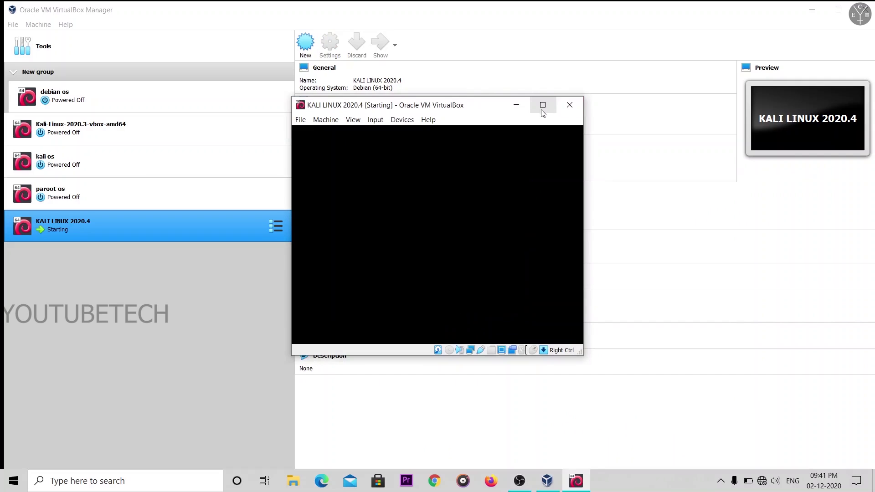
Step: Maximize the running machine's window and switch its display to Scaled Mode
{"action": "left_click", "coordinate": [542, 105]}
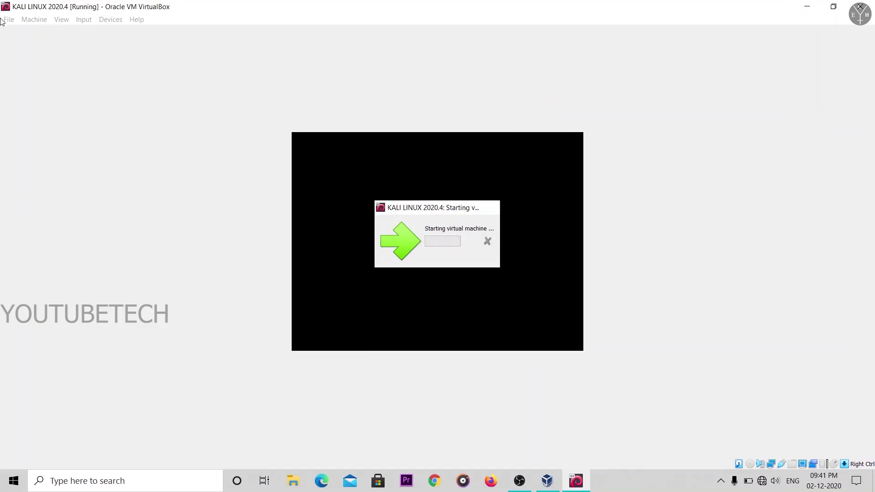
{"action": "left_click", "coordinate": [61, 19]}
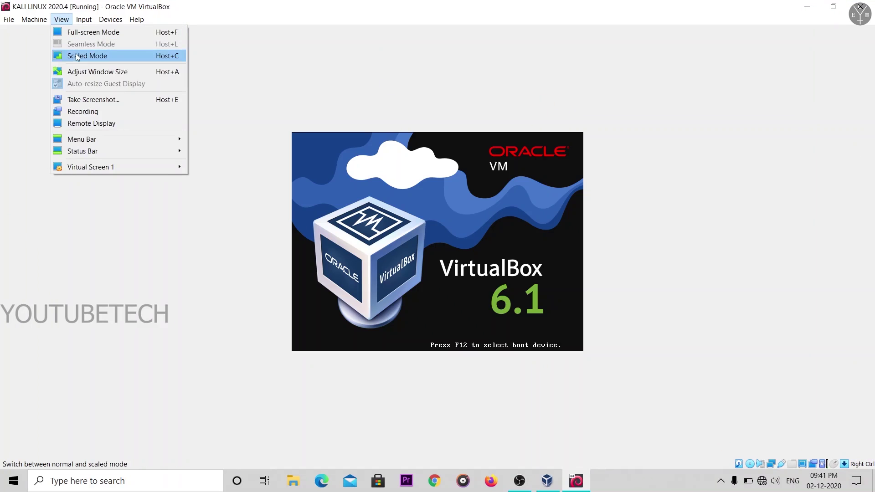
{"action": "left_click", "coordinate": [74, 55]}
{"action": "left_click", "coordinate": [542, 117]}
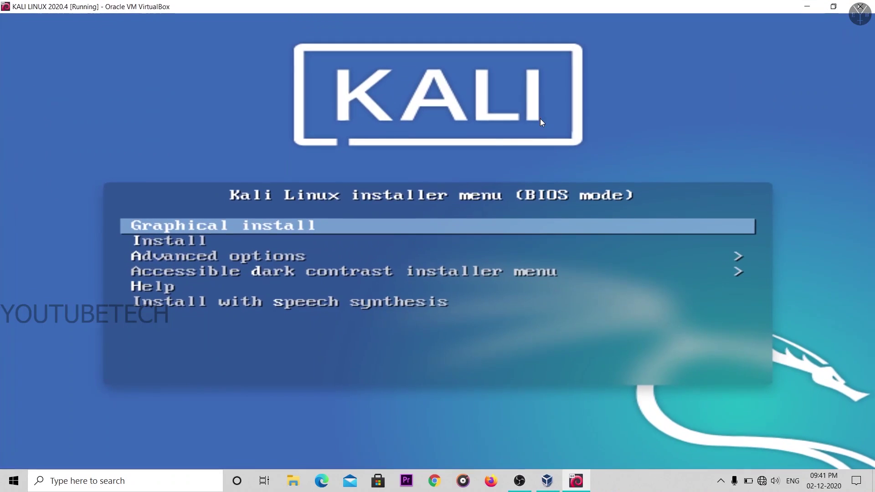
Step: Let the machine capture the mouse and keyboard and launch the Graphical install
{"action": "left_click", "coordinate": [606, 230]}
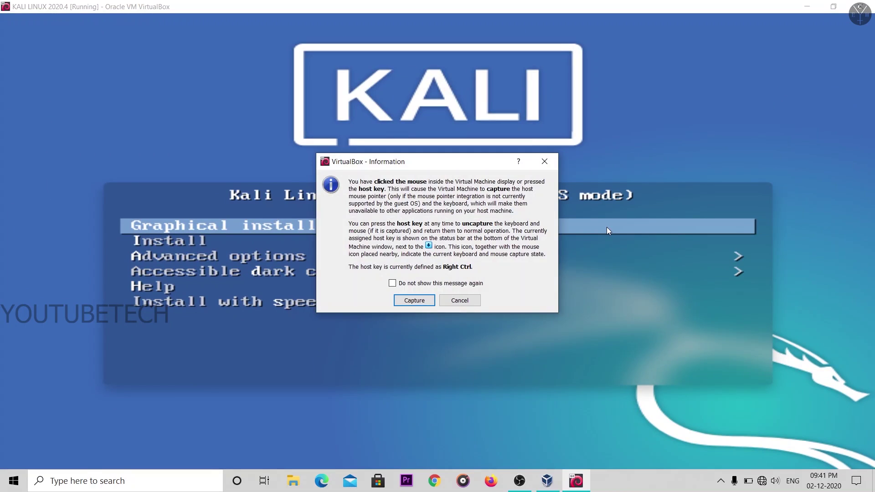
{"action": "left_click", "coordinate": [414, 300]}
{"action": "key", "text": "Return"}
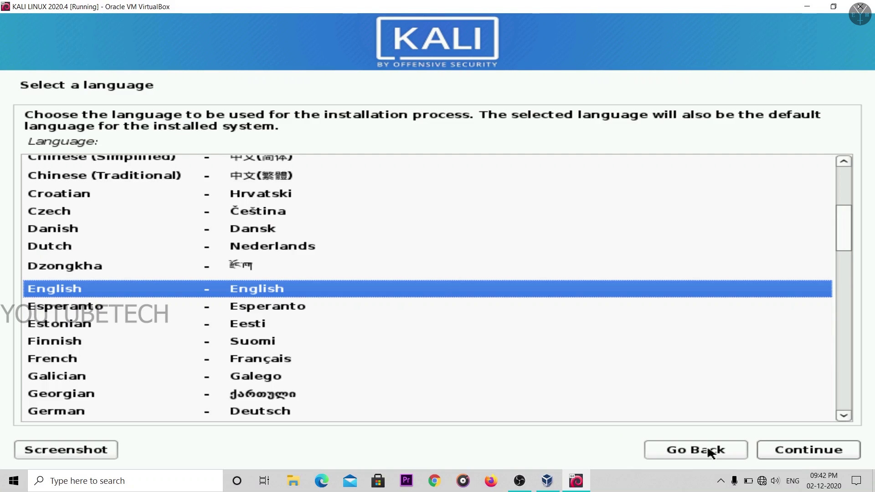
Step: Keep English as the installation language and set the location to India
{"action": "left_click", "coordinate": [778, 451]}
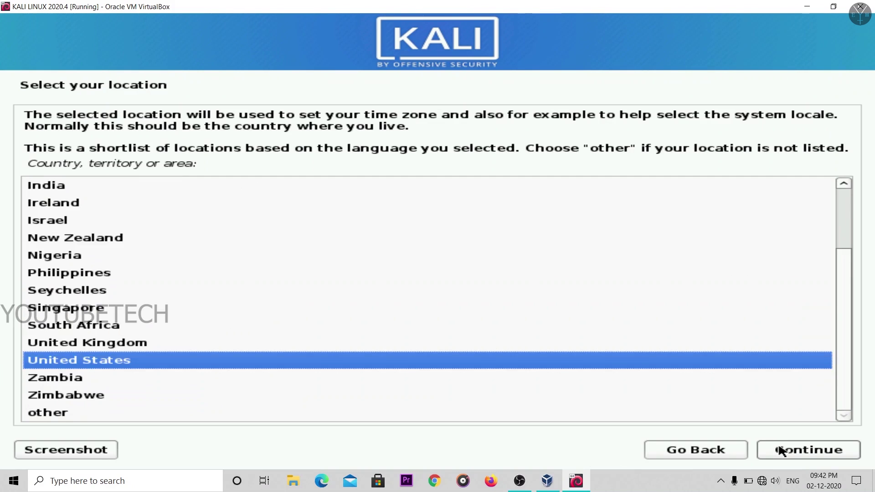
{"action": "left_click_drag", "start_coordinate": [842, 261], "coordinate": [841, 243]}
{"action": "left_click", "coordinate": [93, 220]}
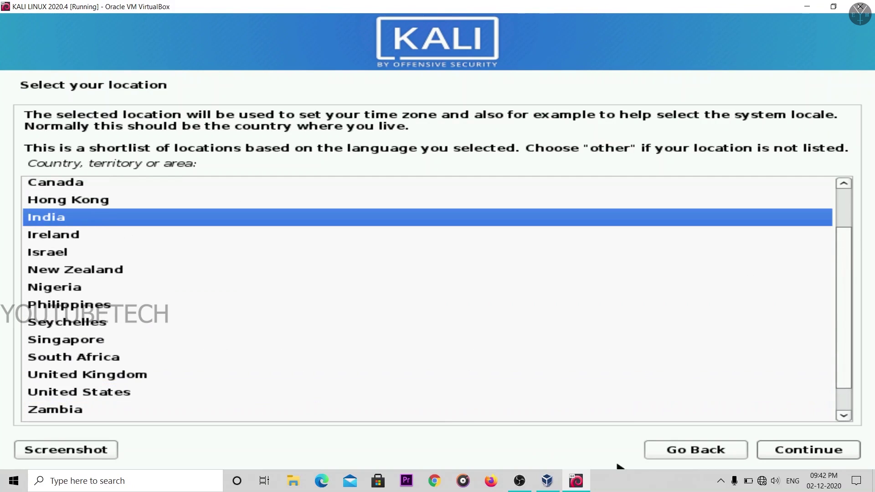
{"action": "left_click", "coordinate": [790, 451]}
{"action": "left_click", "coordinate": [789, 451]}
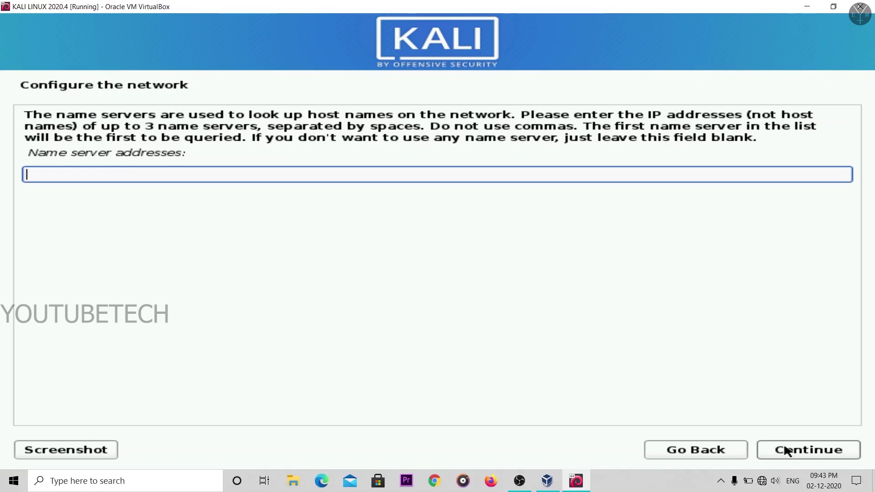
Step: Configure the network with blank name server addresses, the hostname kali and the user's first name as domain name
{"action": "left_click", "coordinate": [787, 452]}
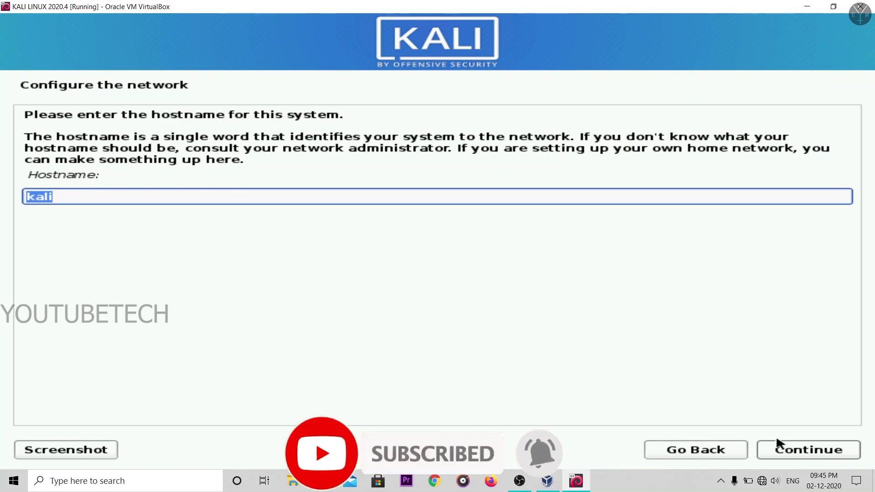
{"action": "left_click", "coordinate": [784, 449]}
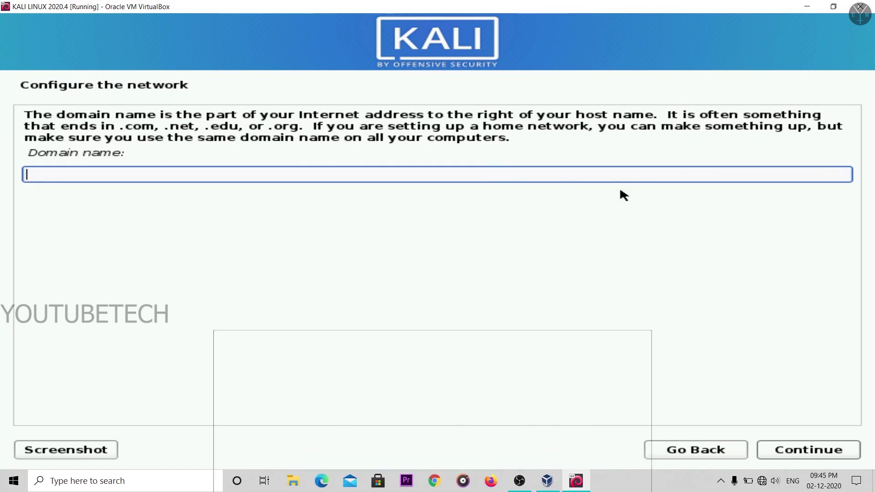
{"action": "type", "text": "barath"}
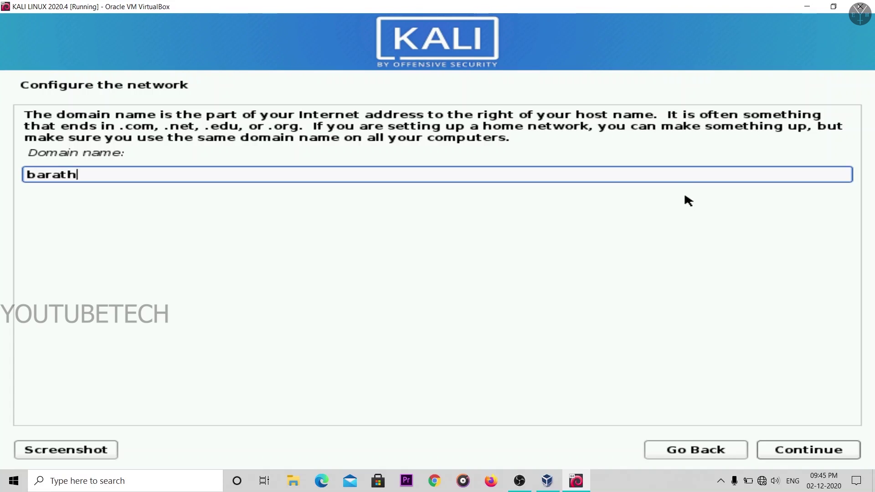
{"action": "key", "text": "Return"}
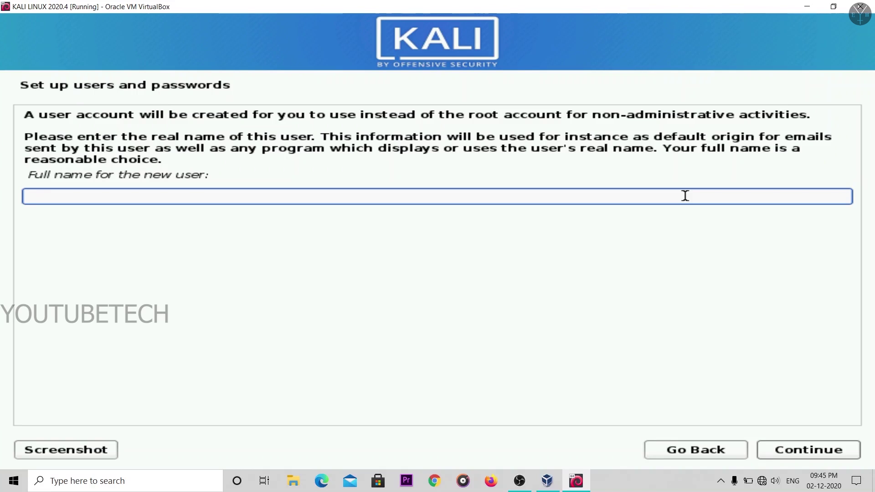
Step: Enter the new user's full name and accept the suggested account username
{"action": "type", "text": "barath"}
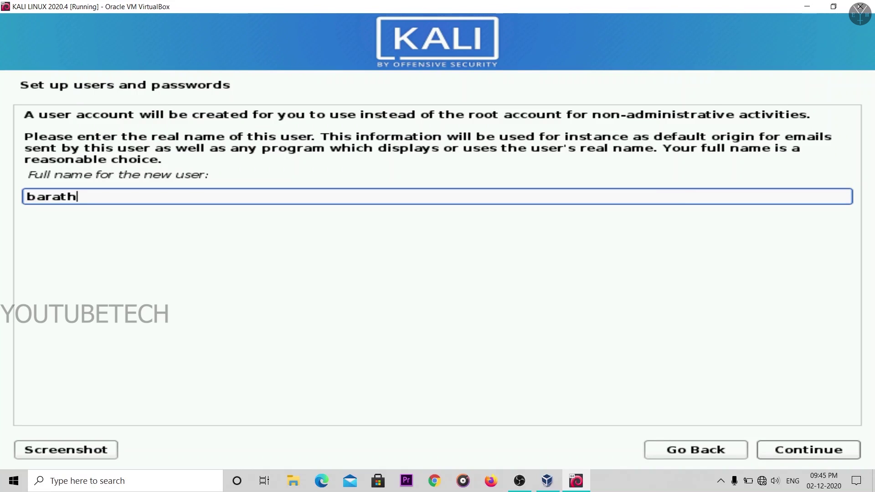
{"action": "key", "text": "Return"}
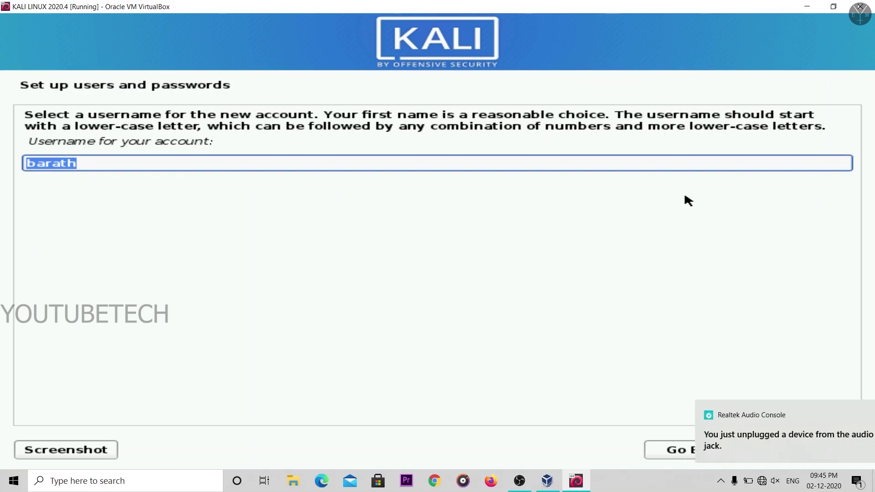
{"action": "key", "text": "Return"}
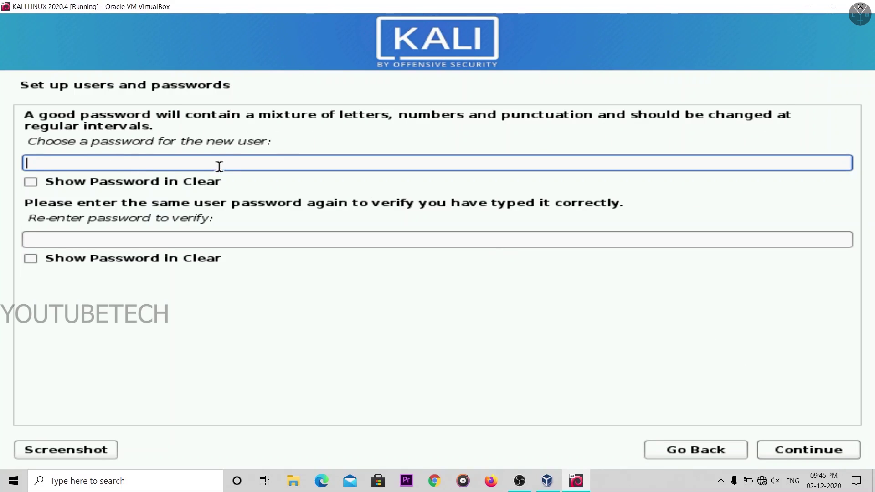
Step: Enter the new user's password, re-enter it for verification and submit it
{"action": "type", "text": "•••••••••••"}
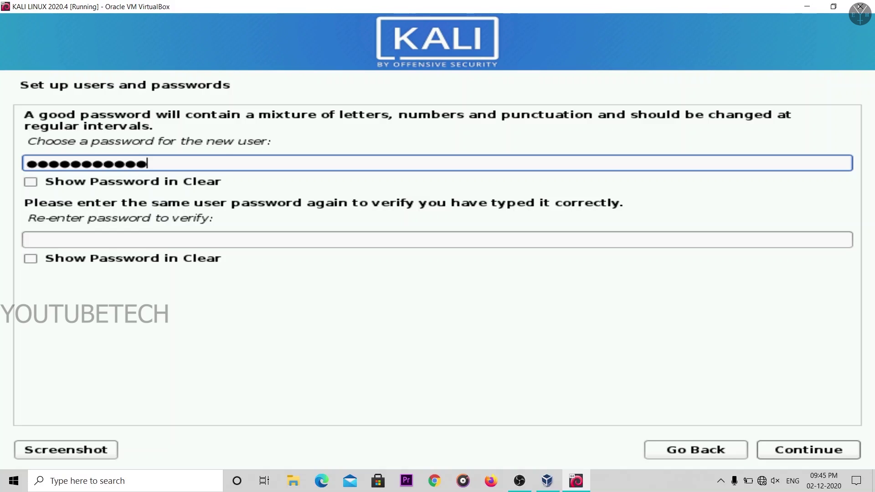
{"action": "left_click", "coordinate": [186, 240]}
{"action": "type", "text": "•••••••••••"}
{"action": "key", "text": "Return"}
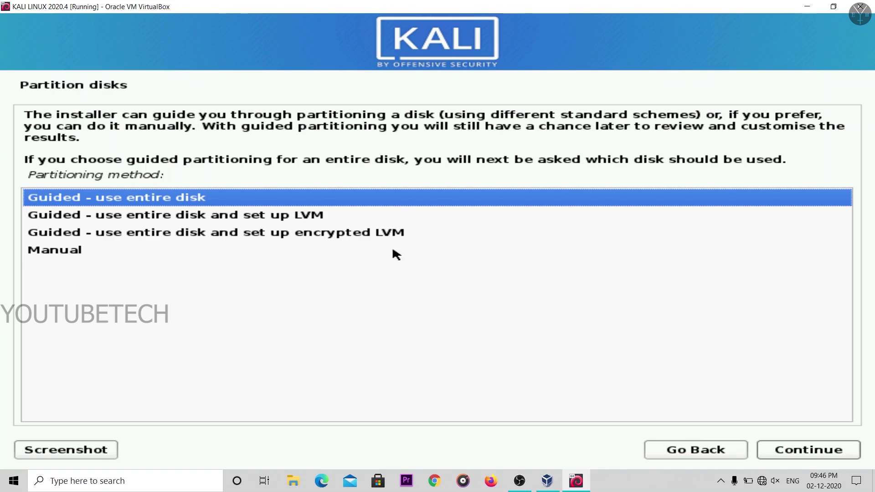
Step: Set up guided partitioning of the entire 2.2 TB VBOX HARDDISK with all files in one partition
{"action": "left_click", "coordinate": [853, 451]}
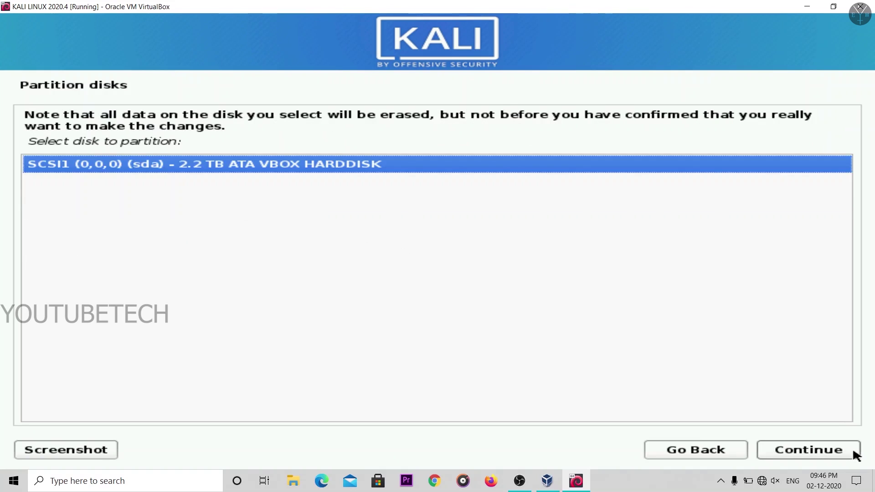
{"action": "left_click", "coordinate": [854, 452]}
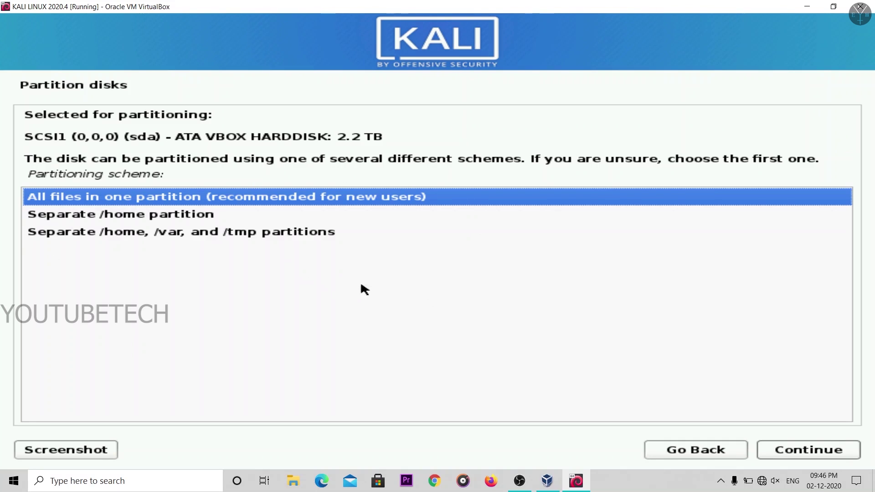
{"action": "left_click", "coordinate": [828, 448]}
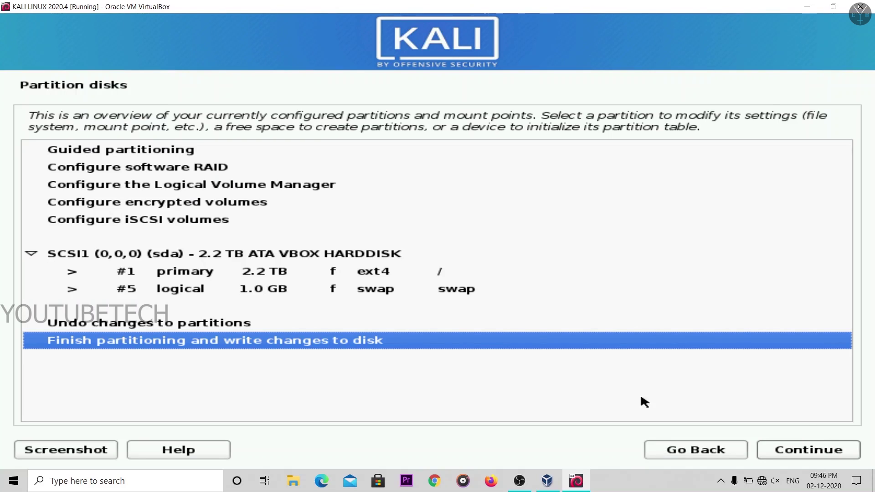
Step: Finish partitioning and agree to write the changes to disk
{"action": "left_click", "coordinate": [794, 454]}
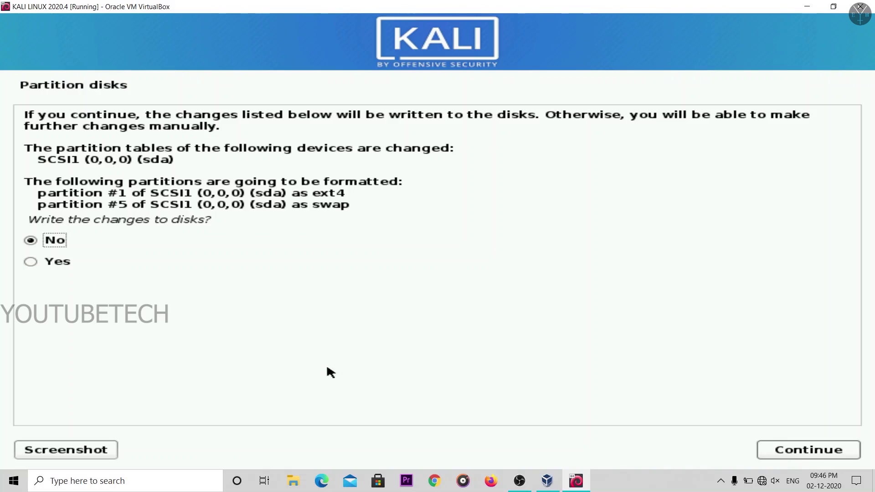
{"action": "left_click", "coordinate": [64, 261]}
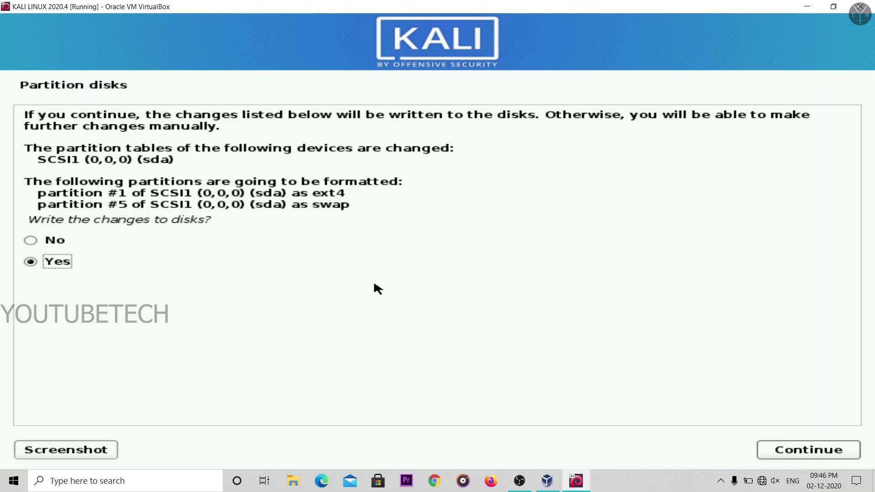
{"action": "left_click", "coordinate": [842, 452]}
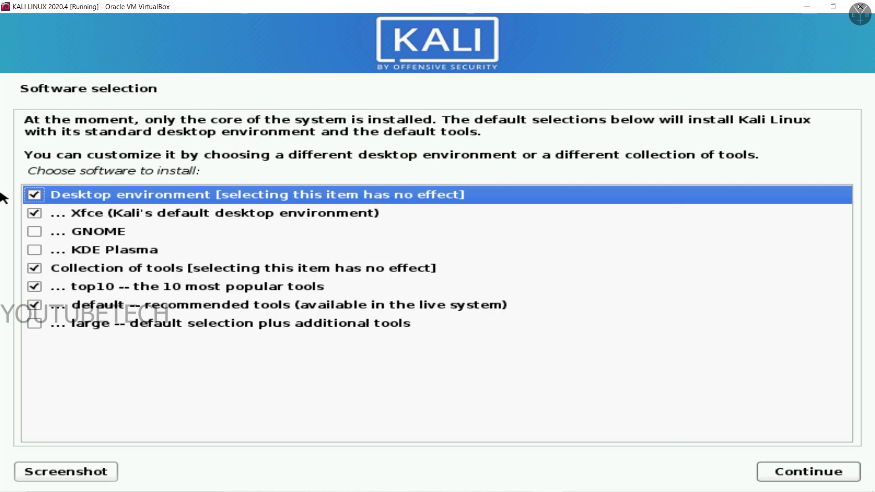
Step: Add GNOME, KDE Plasma and the large tool collection to the default software selection and install it
{"action": "left_click", "coordinate": [34, 231]}
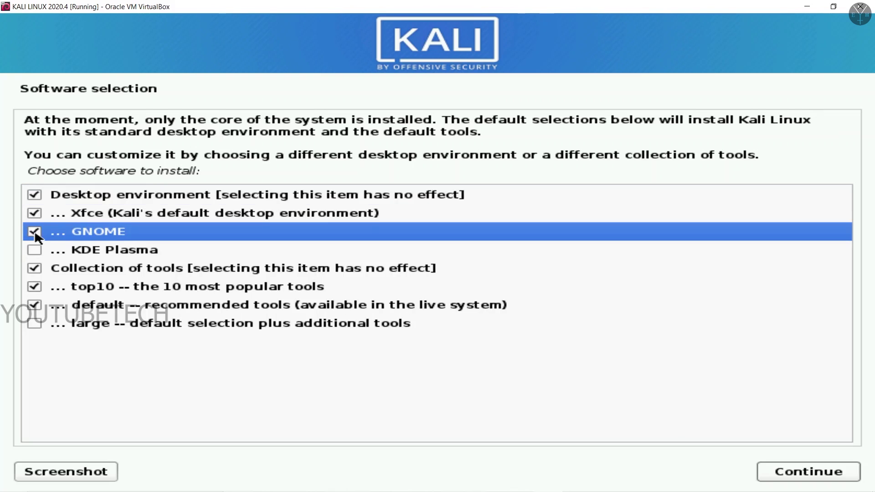
{"action": "left_click", "coordinate": [35, 250]}
{"action": "left_click", "coordinate": [35, 323]}
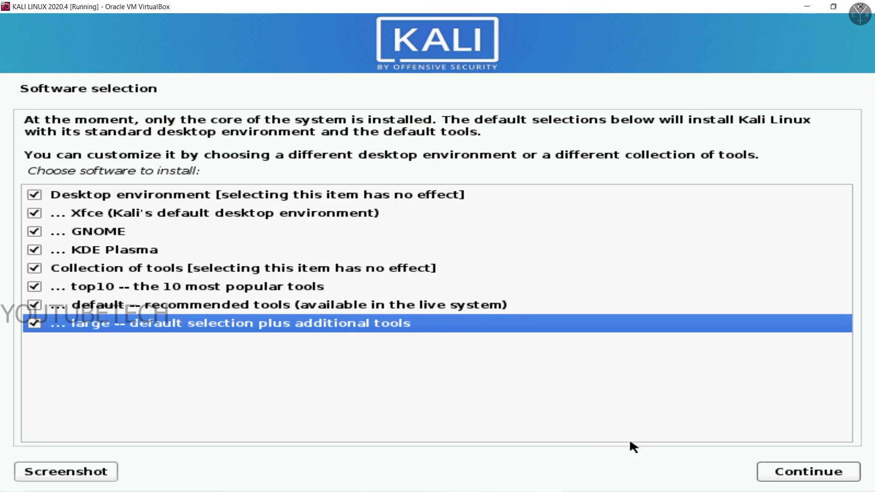
{"action": "left_click", "coordinate": [787, 479]}
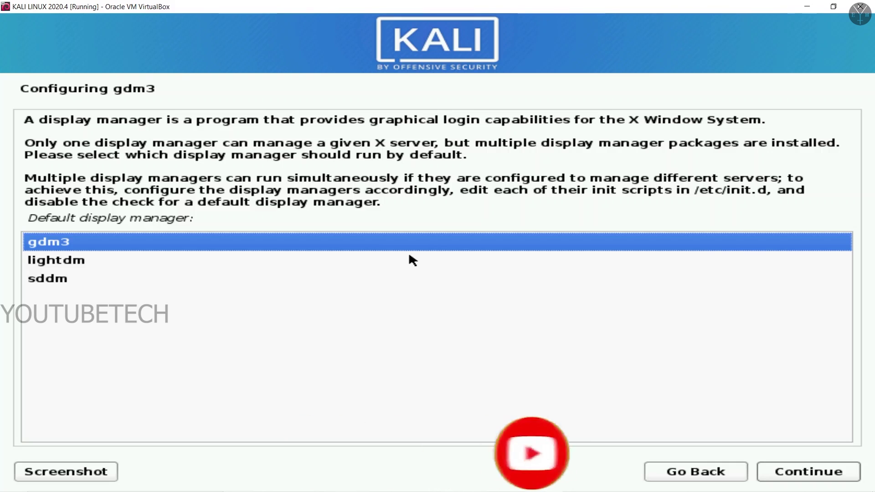
Step: Keep gdm3 as the default display manager and agree to install the GRUB boot loader to the primary drive
{"action": "left_click", "coordinate": [797, 474]}
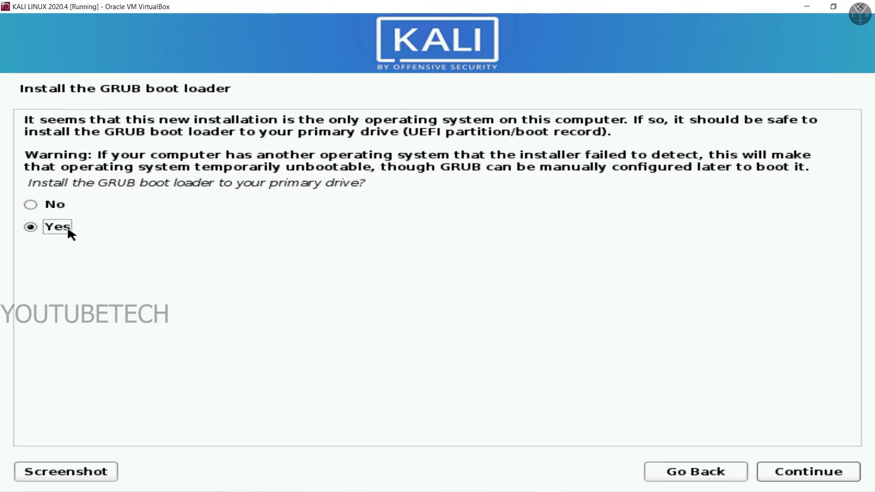
{"action": "left_click", "coordinate": [792, 477]}
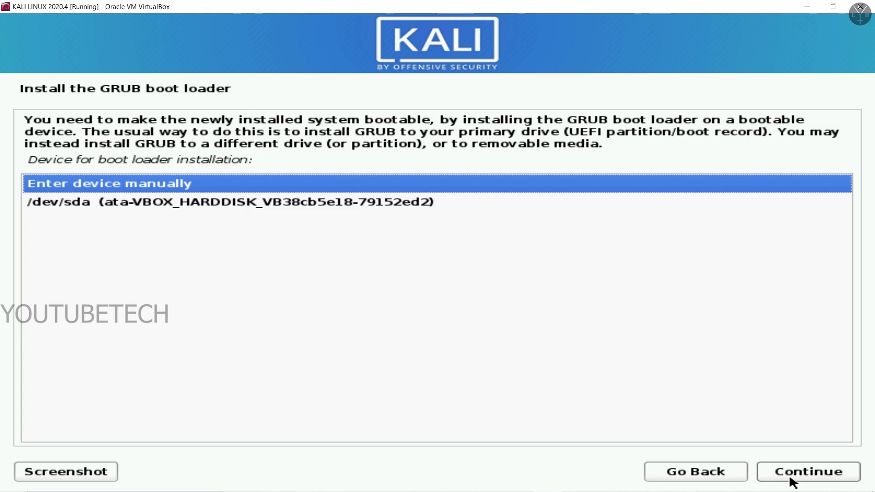
Step: Install the GRUB boot loader on /dev/sda and complete the installation to restart into the new system
{"action": "left_click", "coordinate": [345, 202]}
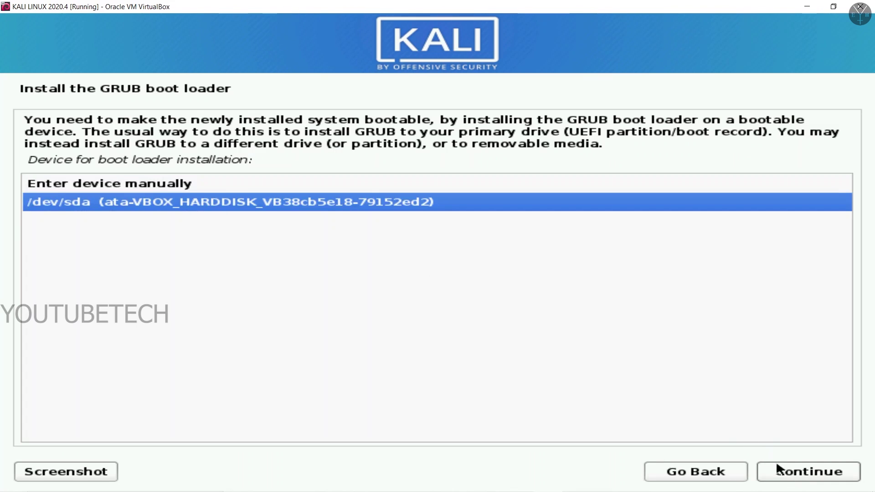
{"action": "left_click", "coordinate": [787, 476]}
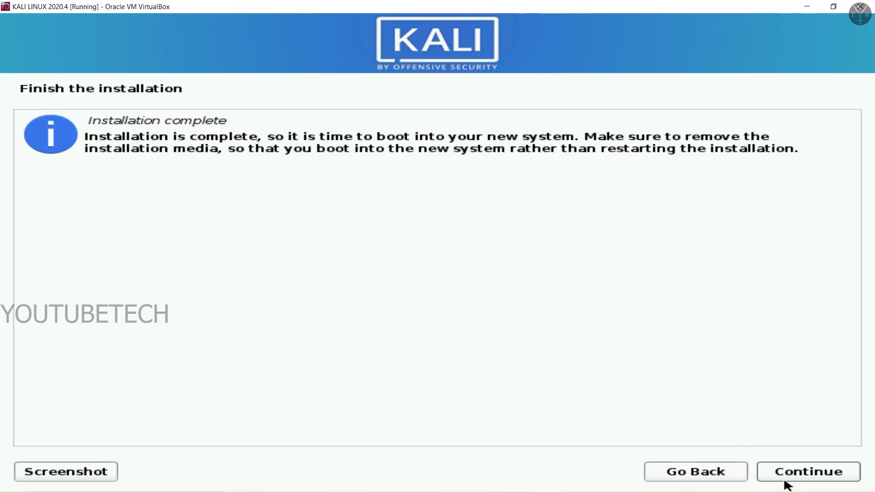
{"action": "left_click", "coordinate": [784, 479]}
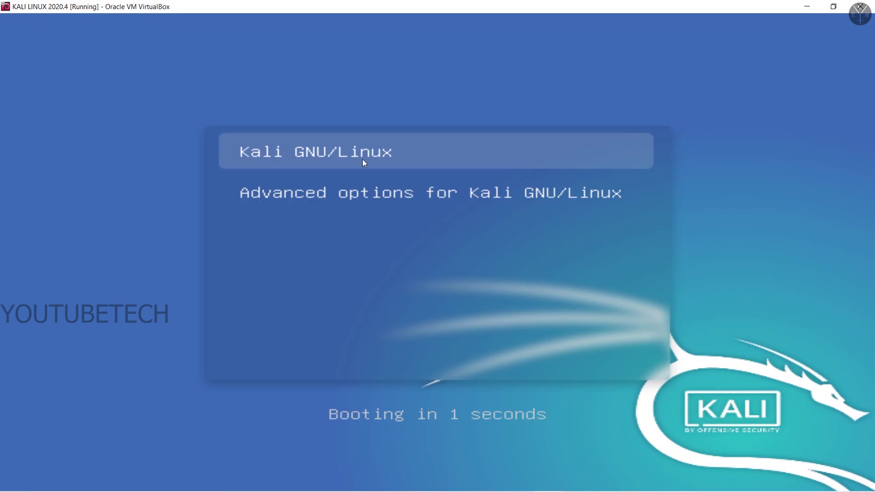
Step: Boot the Kali GNU/Linux entry and let the virtual machine capture the mouse and keyboard
{"action": "left_click", "coordinate": [337, 155]}
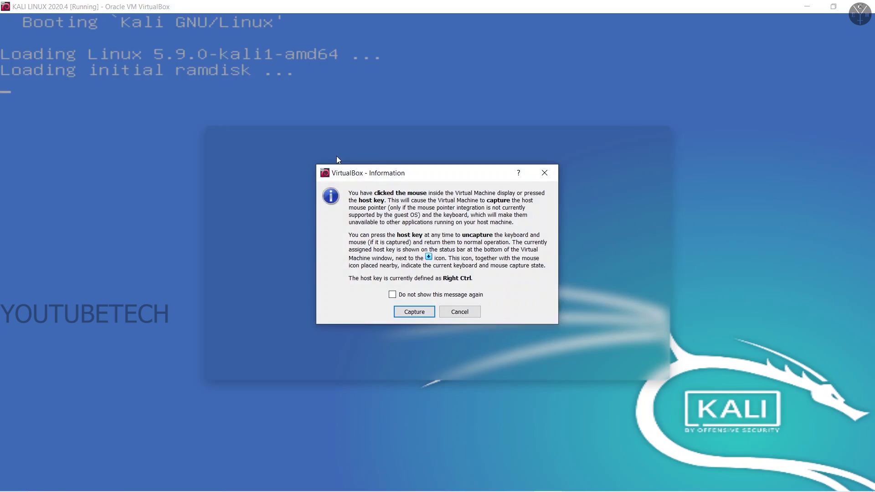
{"action": "left_click", "coordinate": [402, 311]}
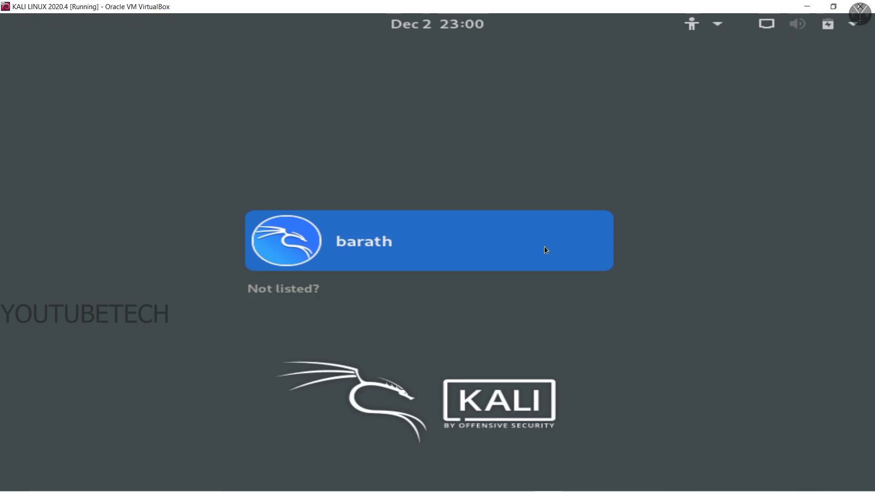
Step: Choose the listed user account on the login screen and enter the account password
{"action": "left_click", "coordinate": [544, 246]}
{"action": "type", "text": "••"}
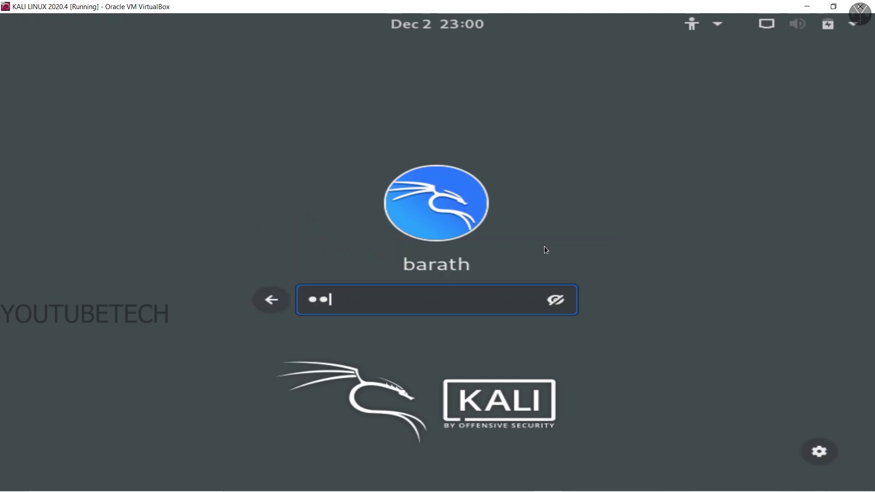
{"action": "type", "text": "•••••••••"}
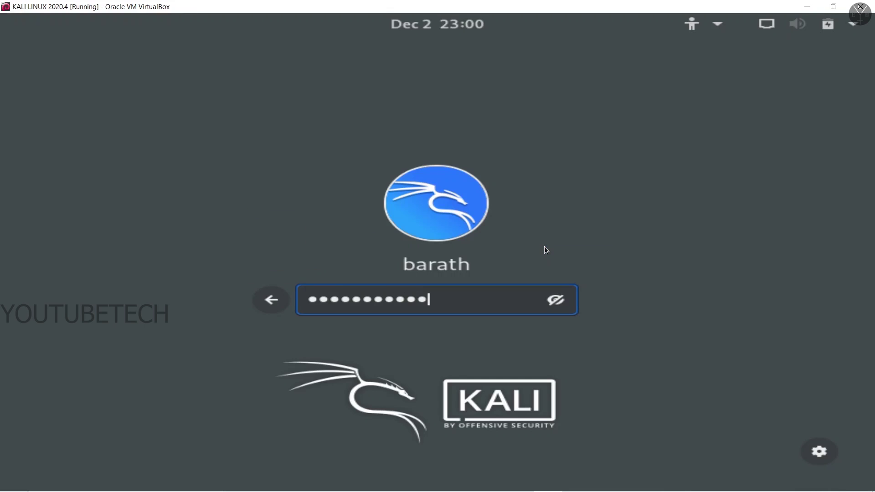